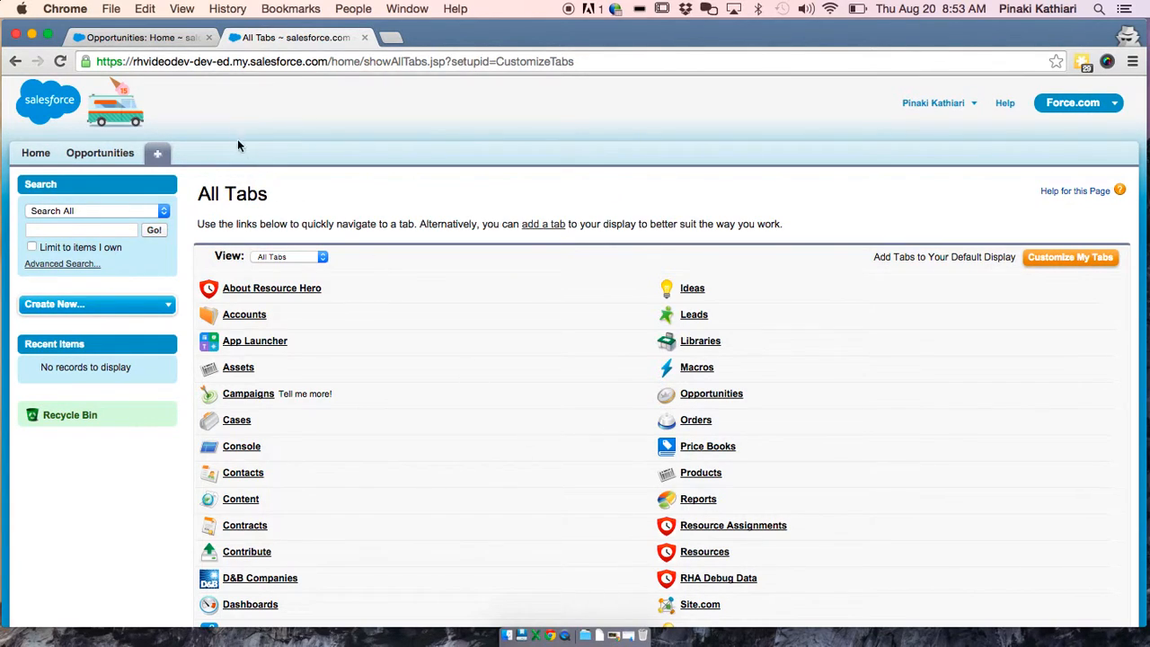
# Add the Resources tab to the displayed tabs, after Home and Opportunities
pyautogui.scroll(-1, 410, 390)
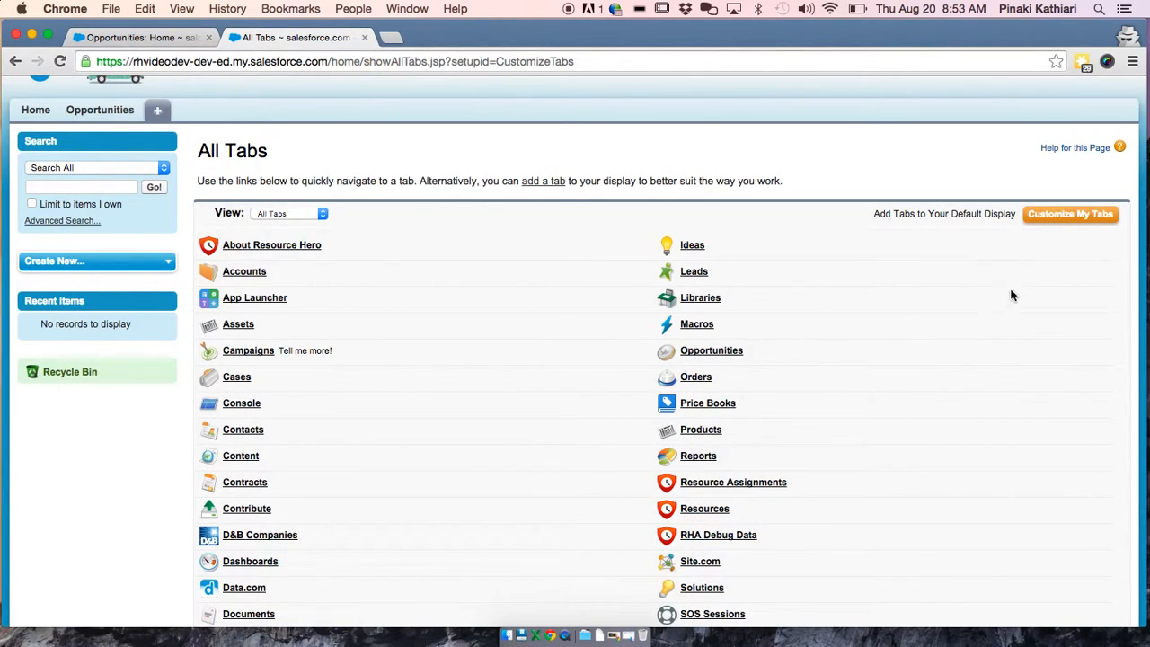
pyautogui.click(1067, 216)
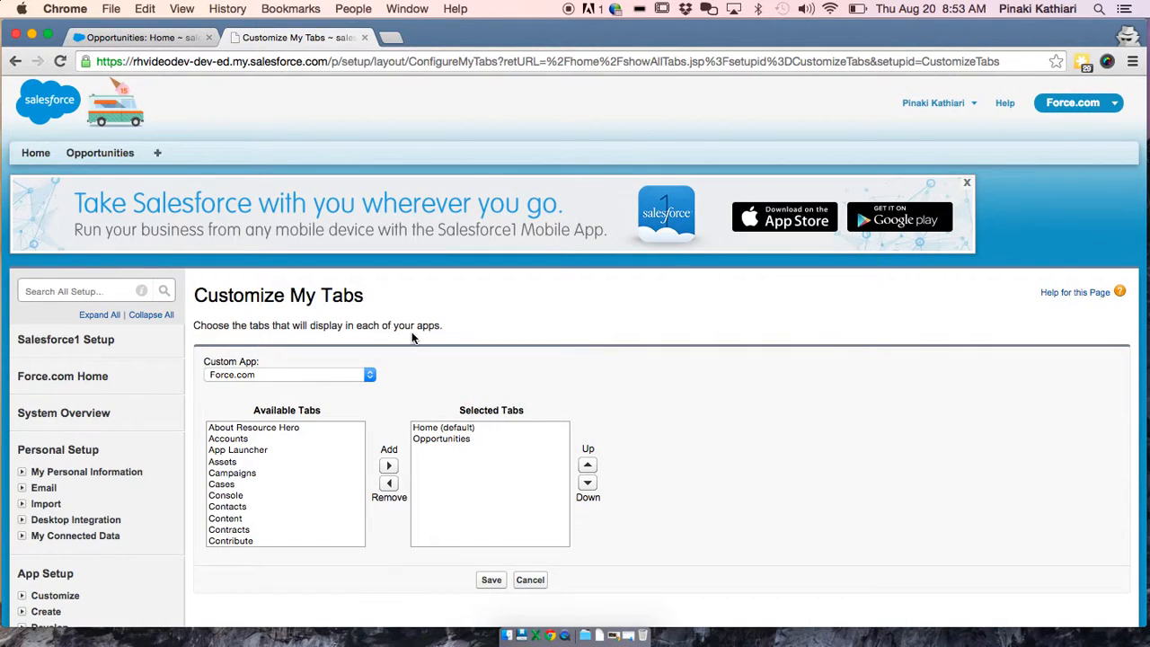
pyautogui.scroll(-3, 267, 511)
pyautogui.scroll(-5, 267, 511)
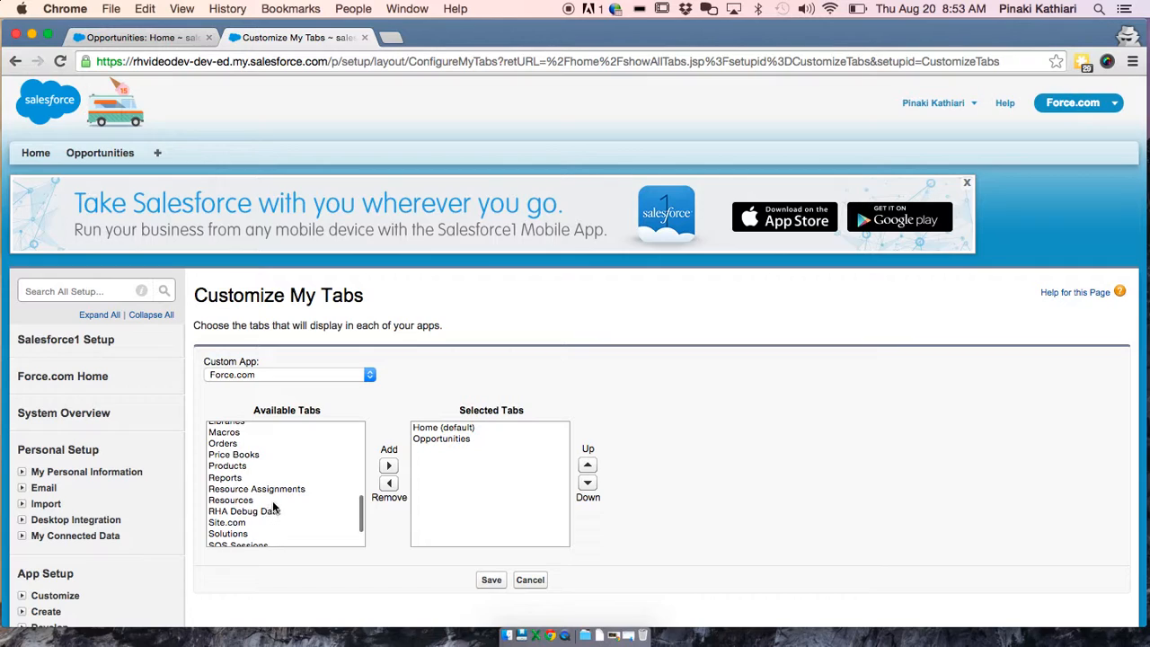
pyautogui.click(271, 500)
pyautogui.click(388, 466)
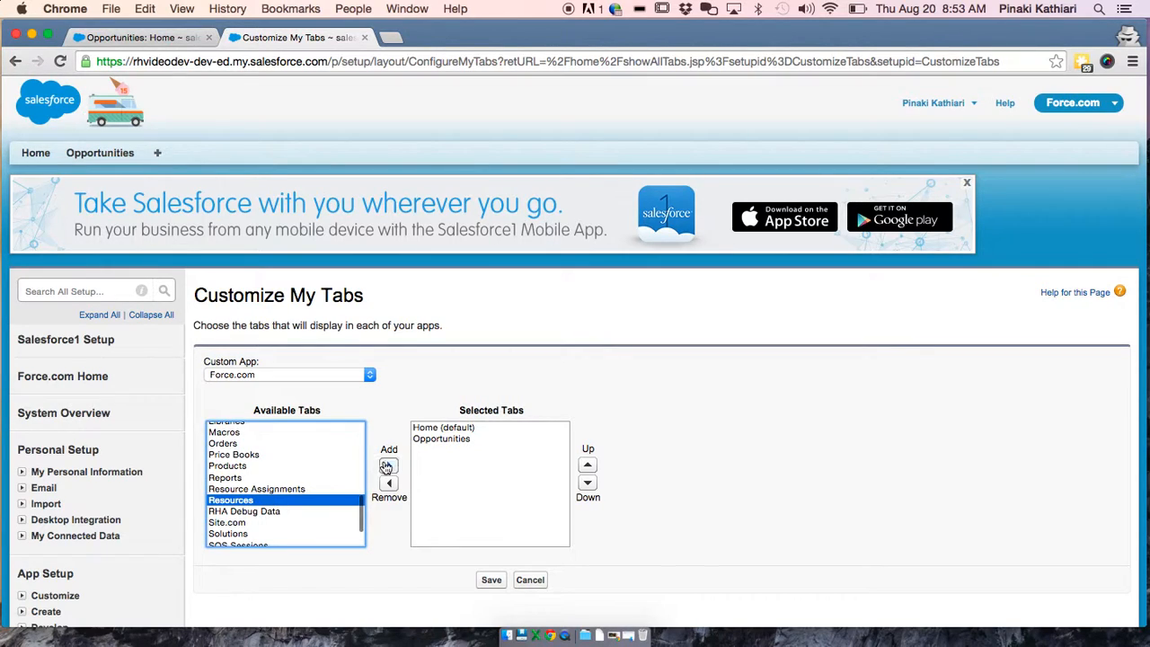
pyautogui.click(491, 579)
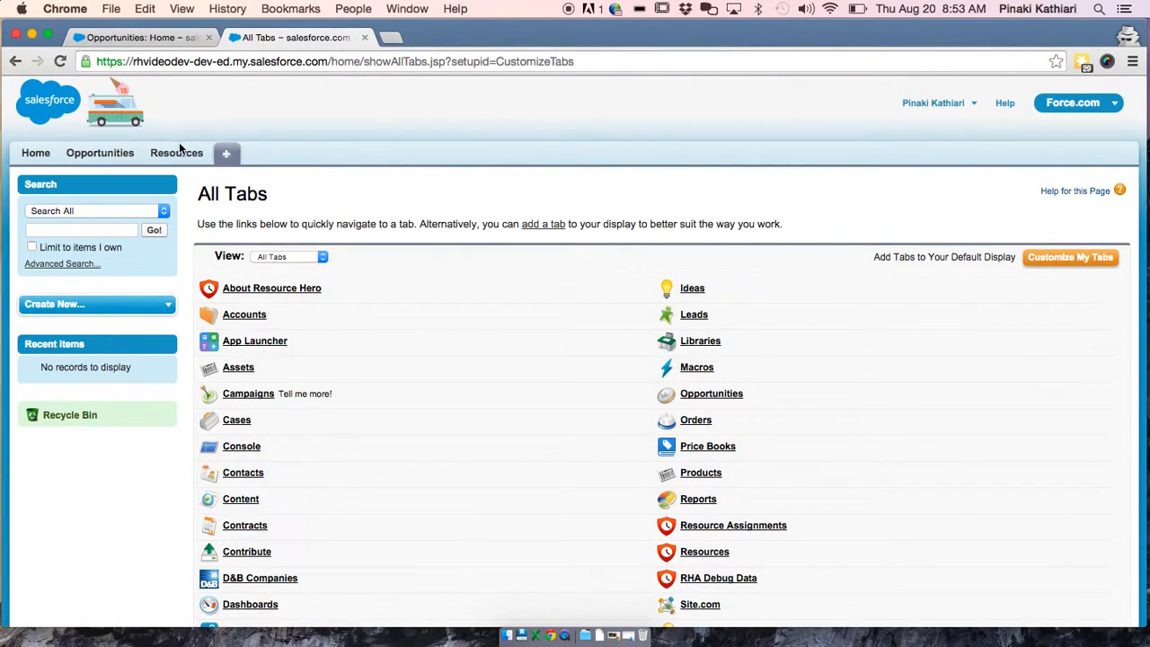
# List all Resource records and start a new Resource record
pyautogui.click(177, 154)
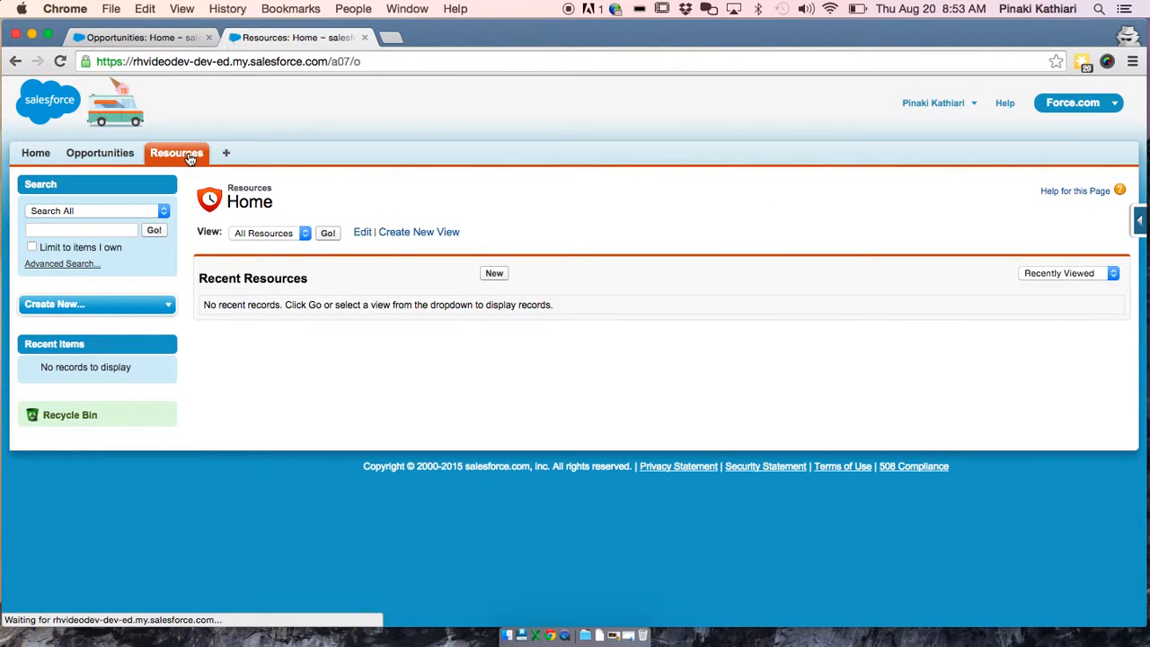
pyautogui.click(329, 233)
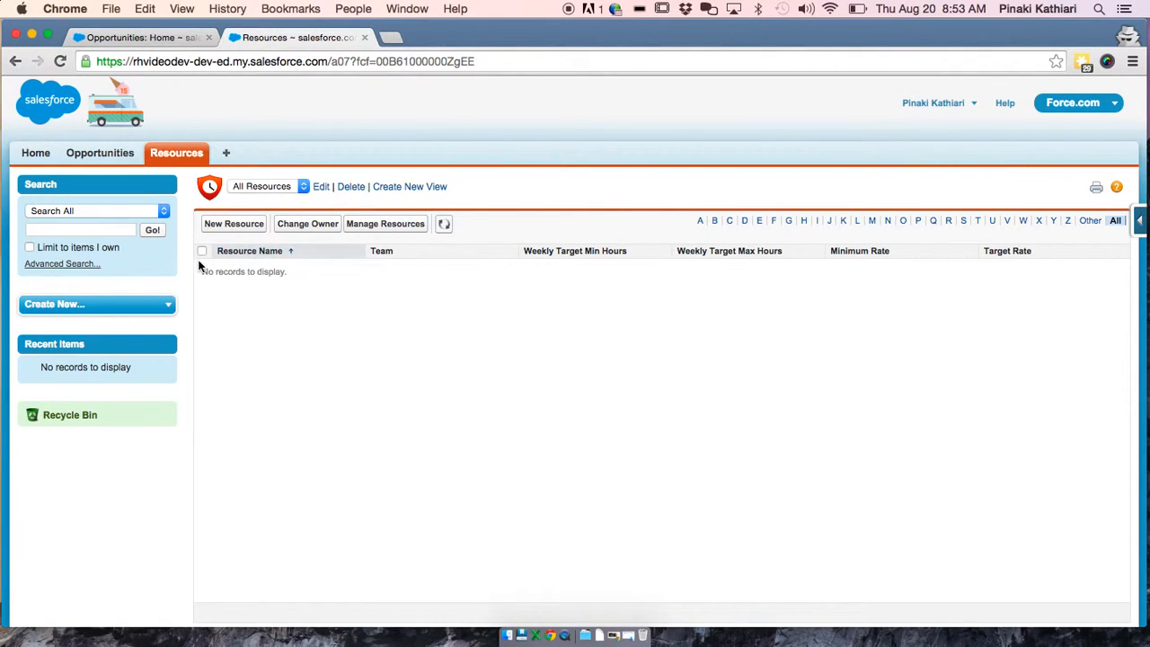
pyautogui.click(239, 225)
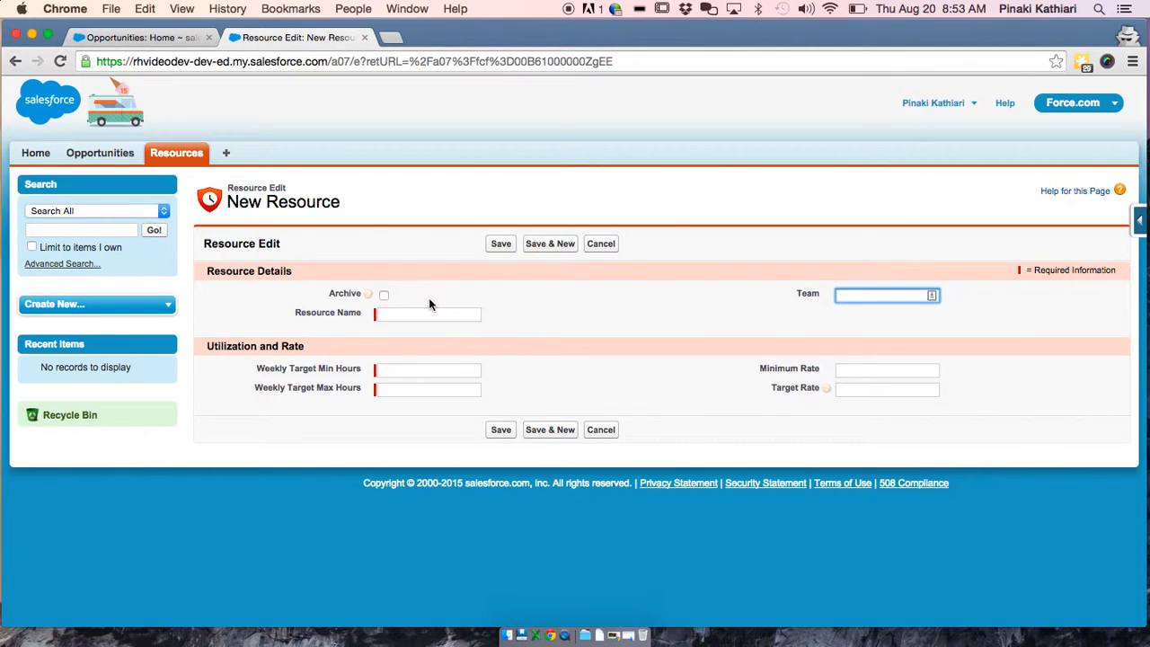
# Enter the resource's name, 35–40 weekly hours, Design team, $100.00 minimum and $150.00 target rates, and save
pyautogui.click(424, 313)
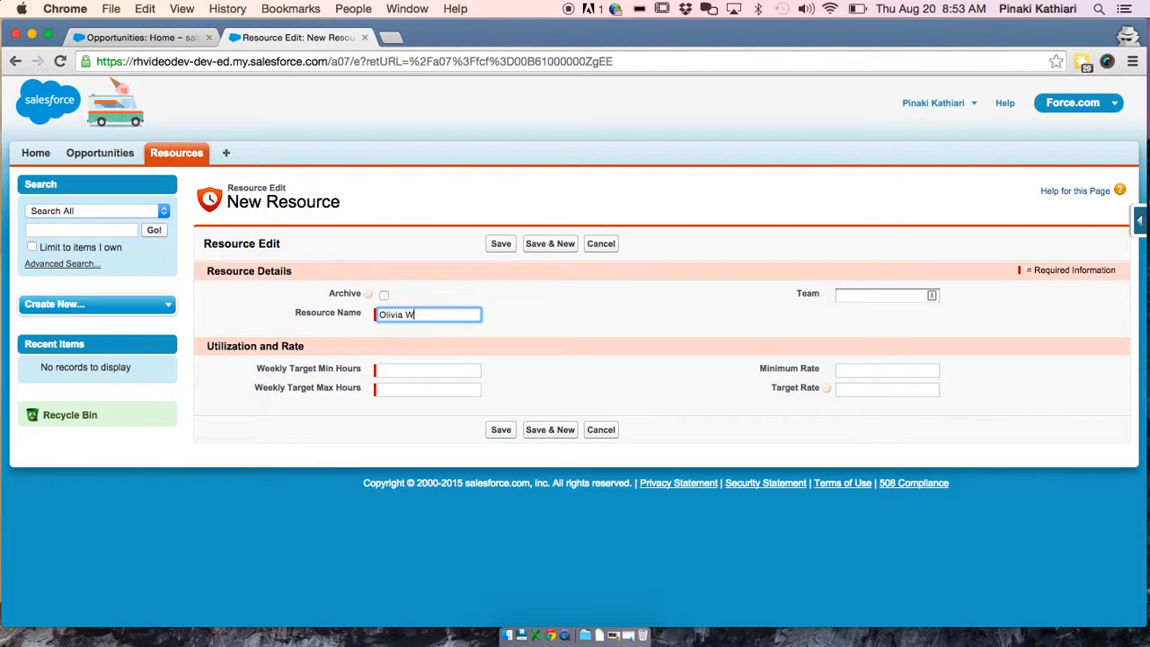
pyautogui.click(440, 369)
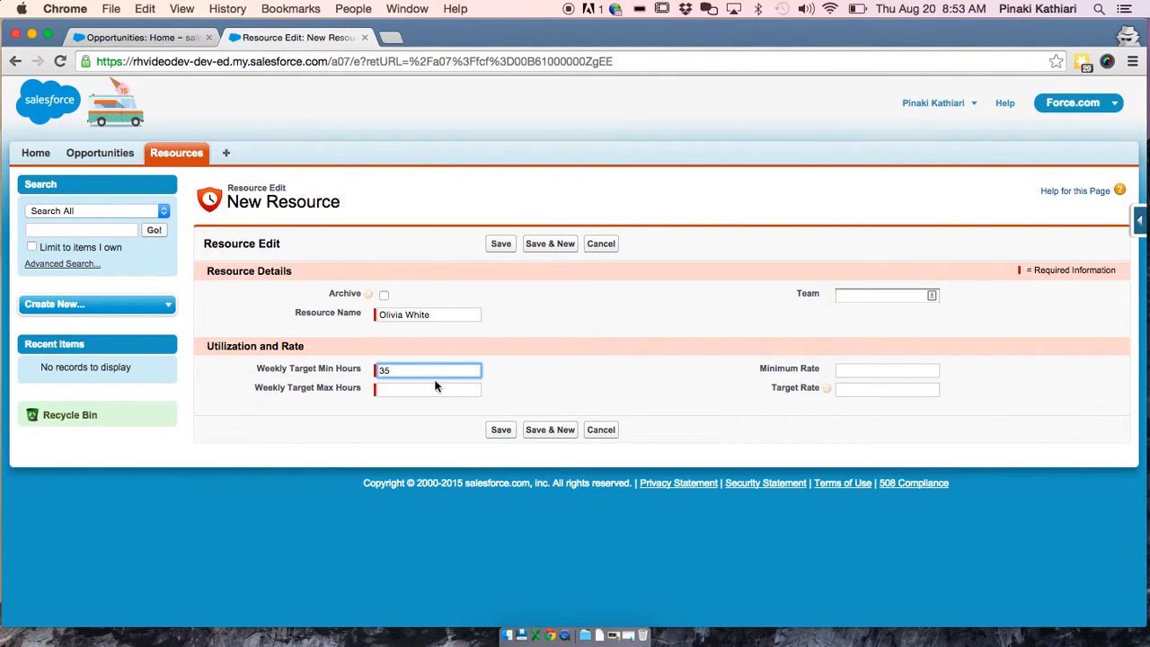
pyautogui.click(433, 389)
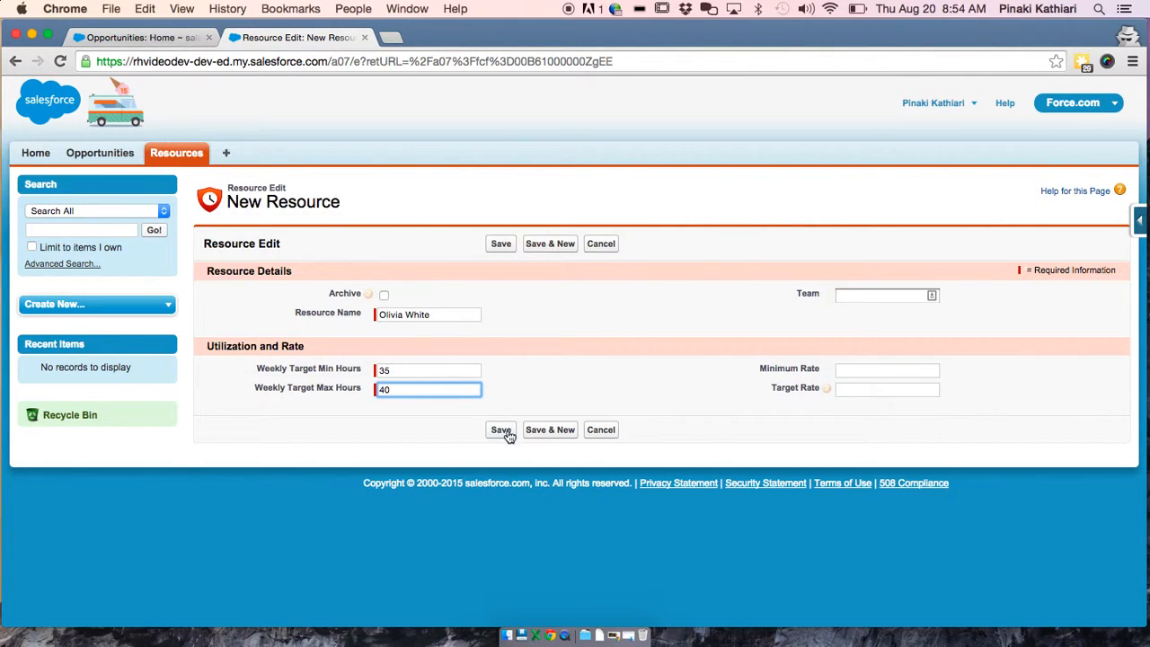
pyautogui.click(848, 297)
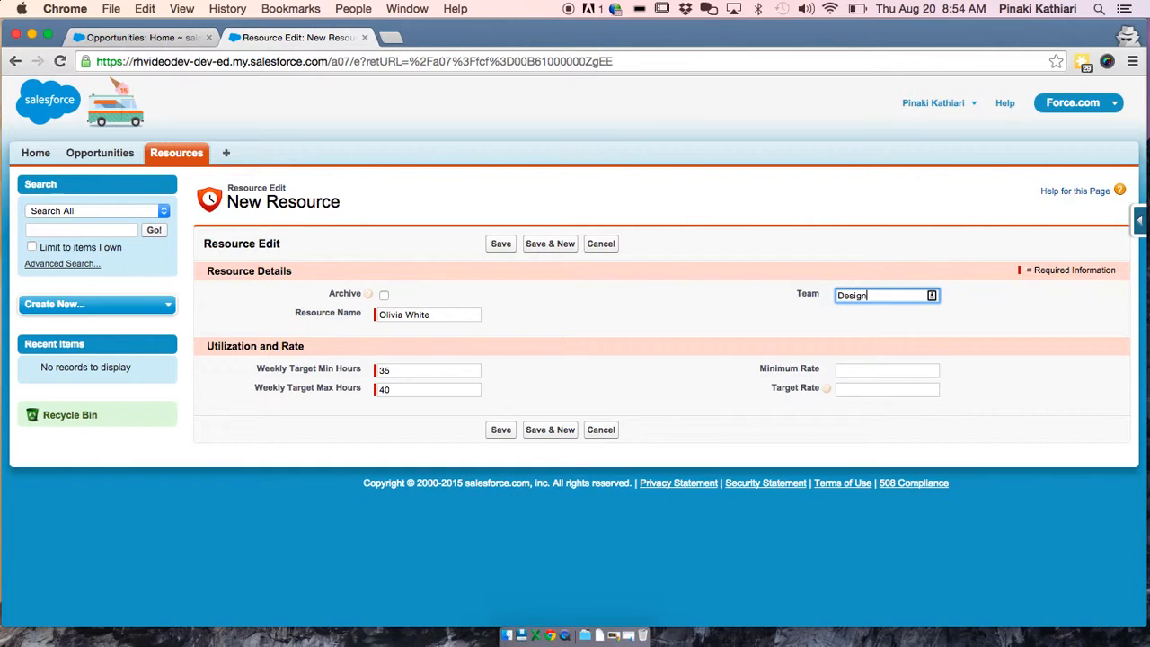
pyautogui.click(849, 374)
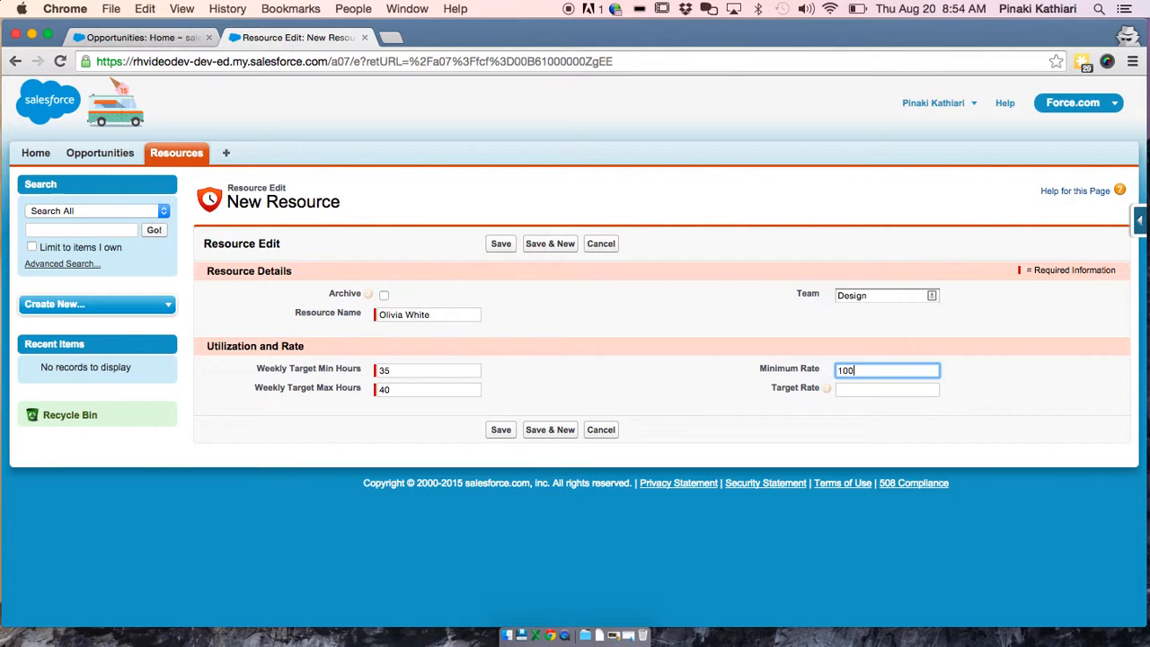
pyautogui.click(868, 394)
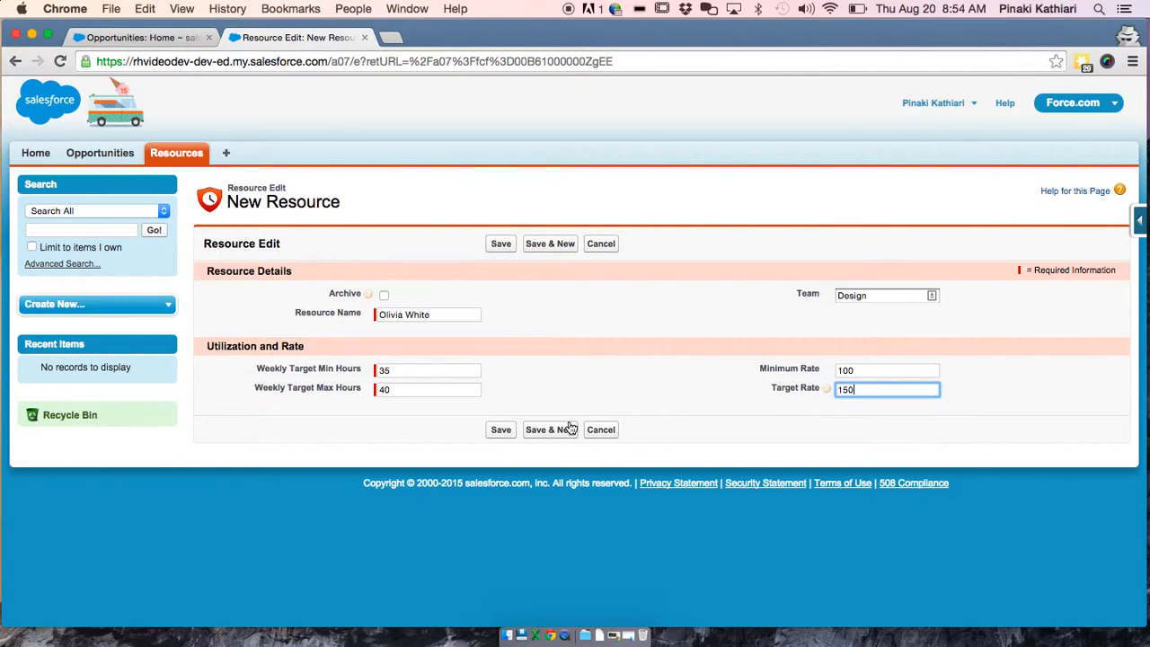
pyautogui.click(502, 429)
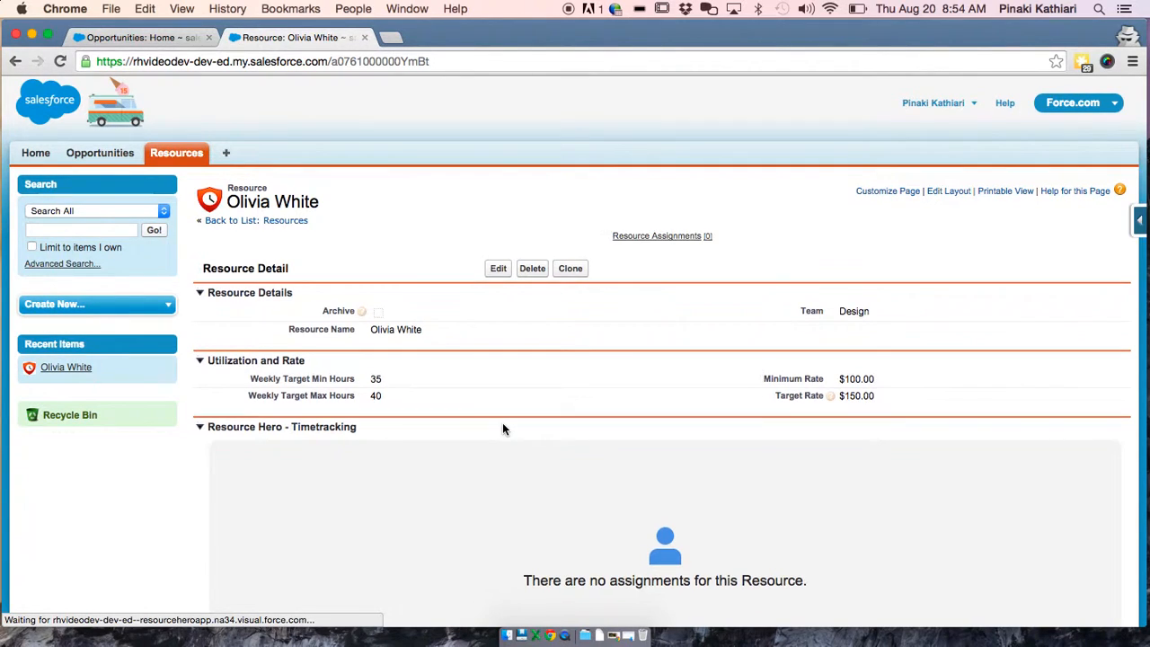
# Scroll through the resource record to review its empty Timetracking, Actual and Forecast sections
pyautogui.scroll(-1, 503, 428)
pyautogui.scroll(-10, 503, 428)
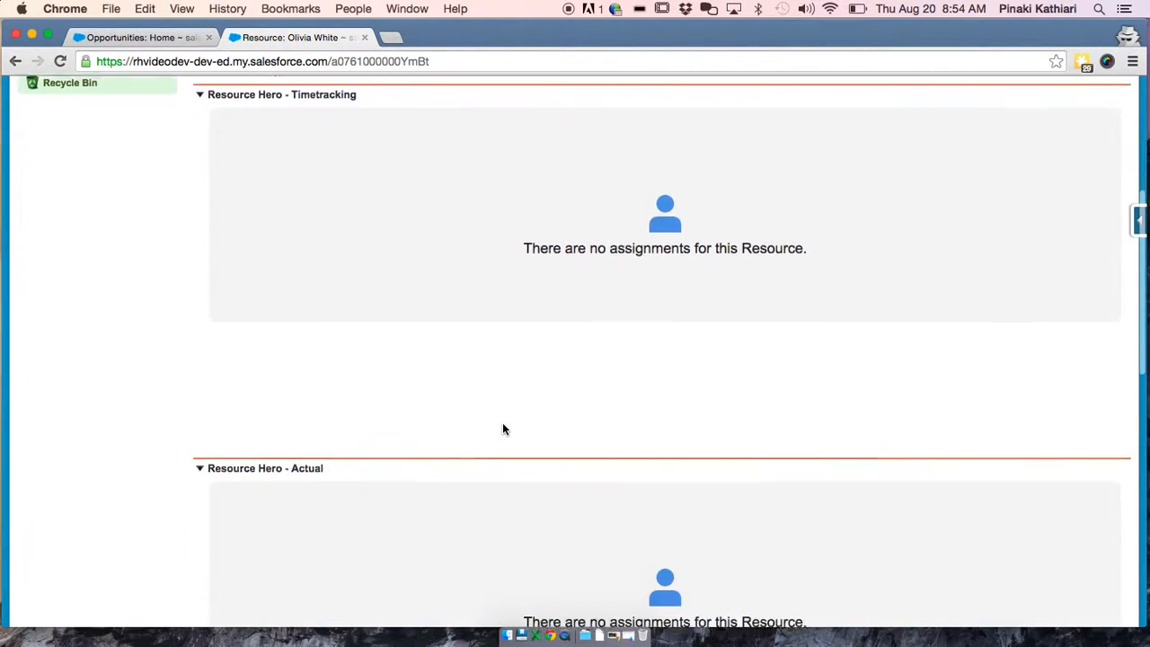
pyautogui.scroll(-8, 502, 429)
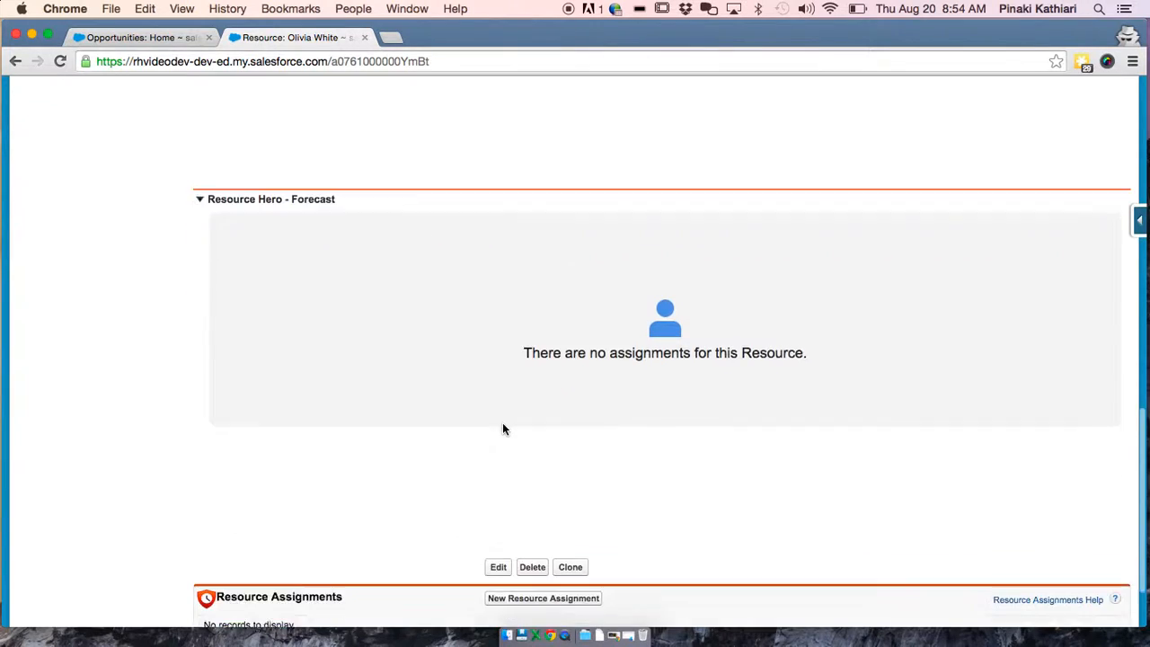
pyautogui.scroll(18, 502, 428)
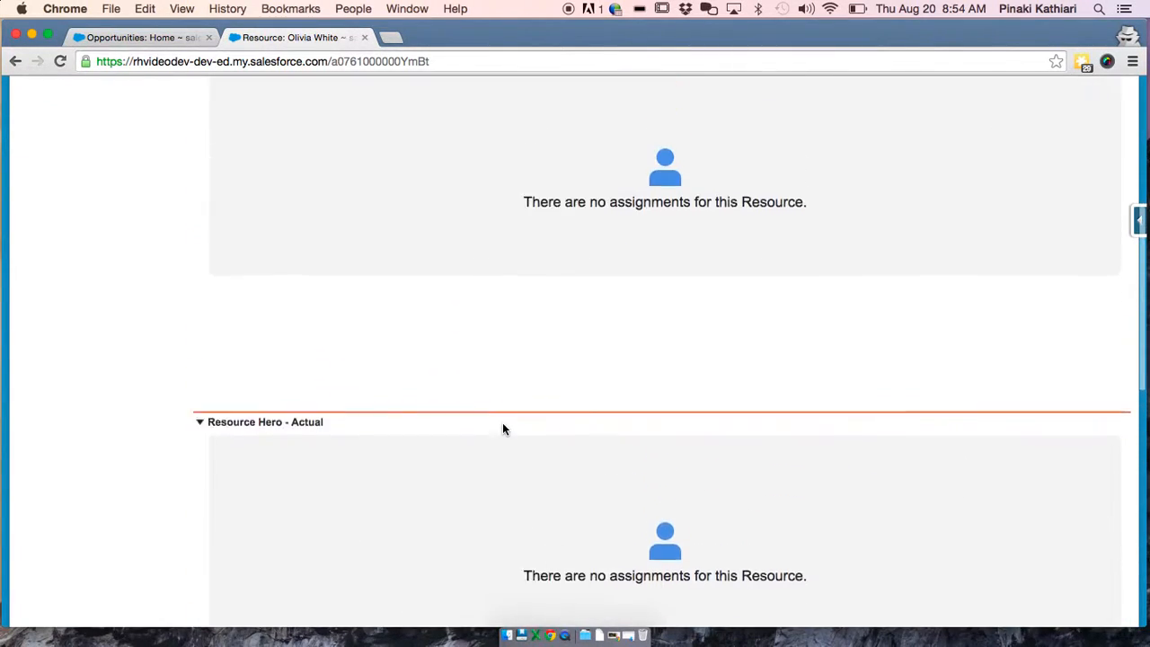
pyautogui.scroll(-1, 503, 424)
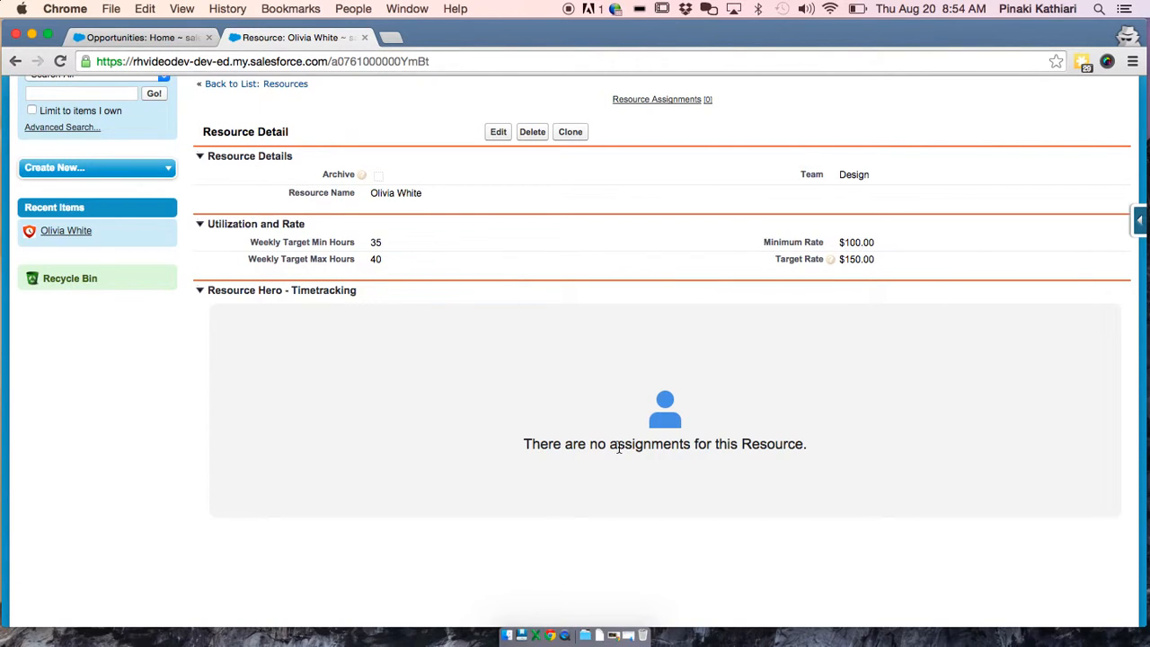
pyautogui.scroll(-7, 618, 448)
pyautogui.scroll(-6, 618, 449)
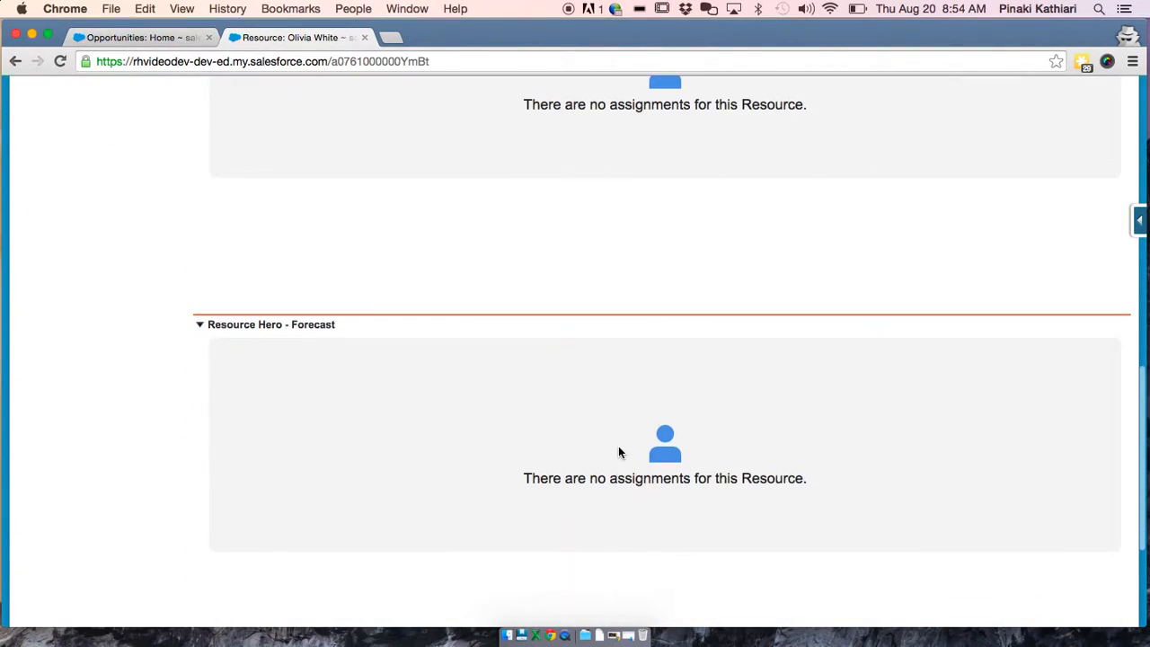
pyautogui.scroll(-4, 618, 452)
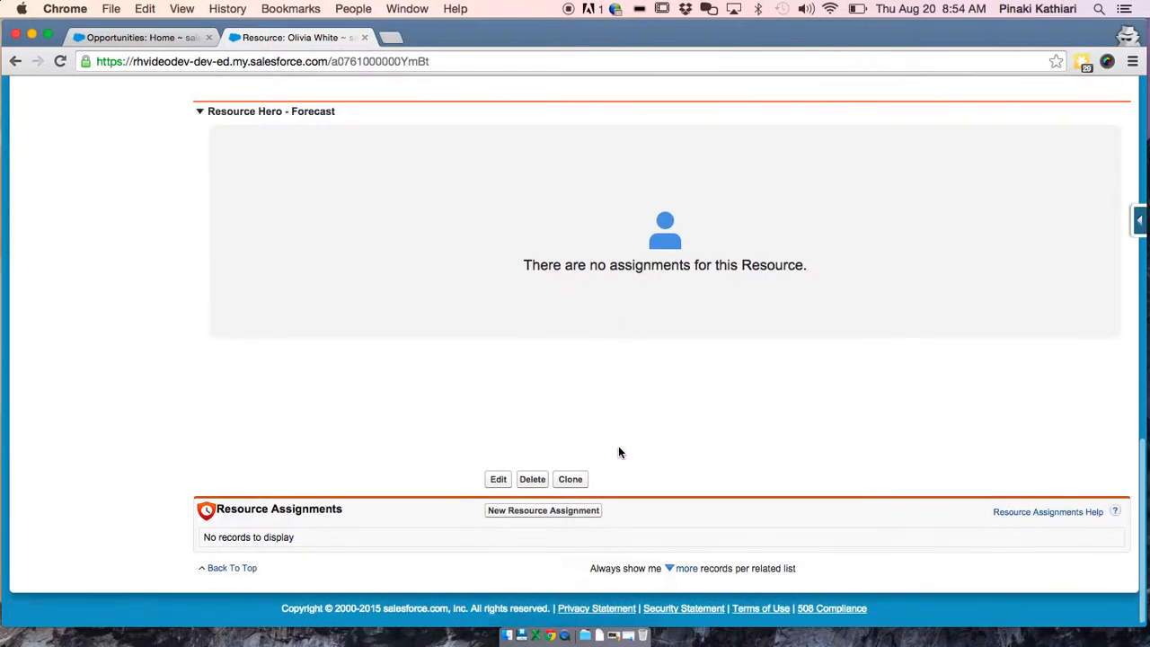
pyautogui.scroll(3, 618, 452)
pyautogui.scroll(15, 618, 452)
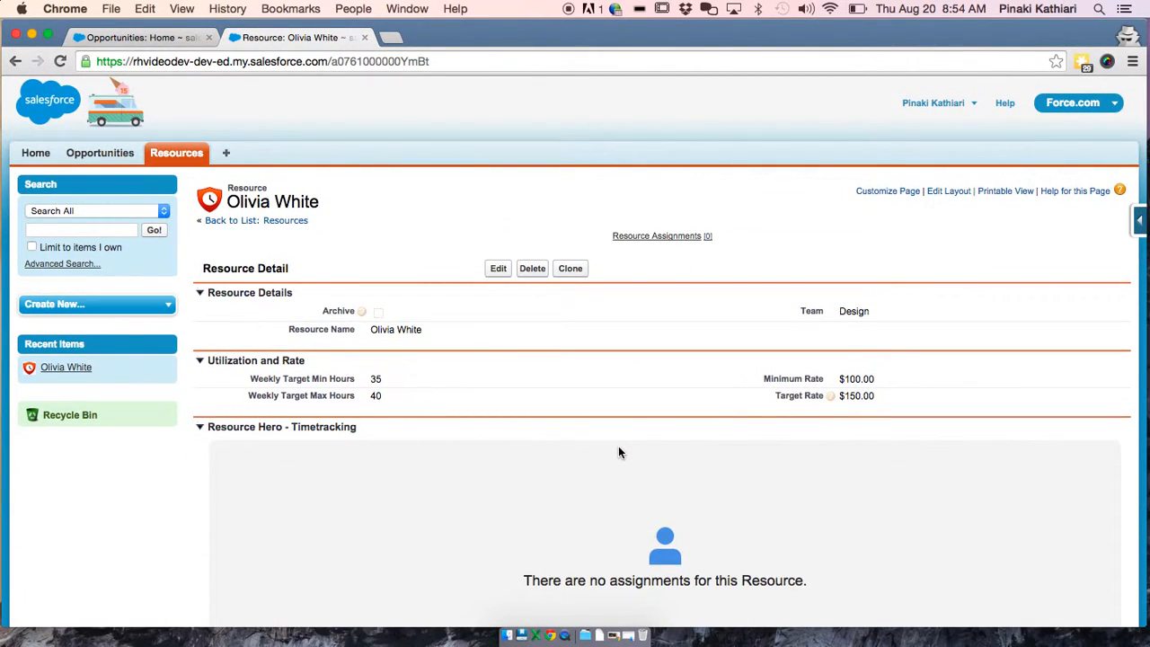
pyautogui.scroll(-1, 619, 452)
pyautogui.scroll(-2, 618, 452)
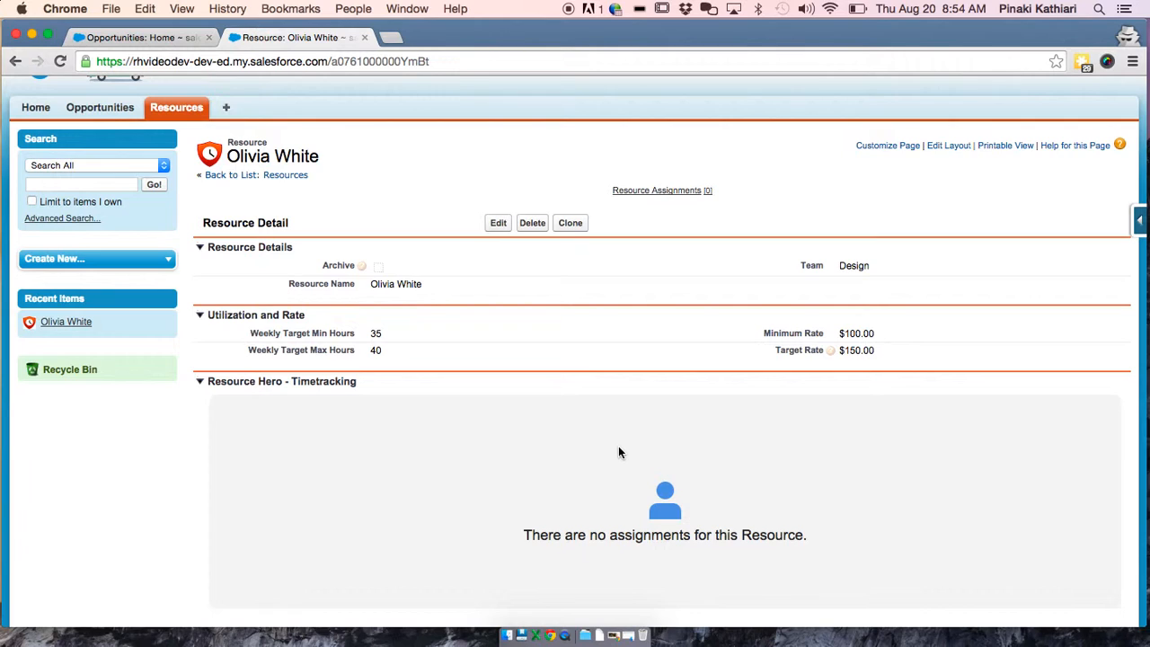
pyautogui.scroll(-10, 619, 452)
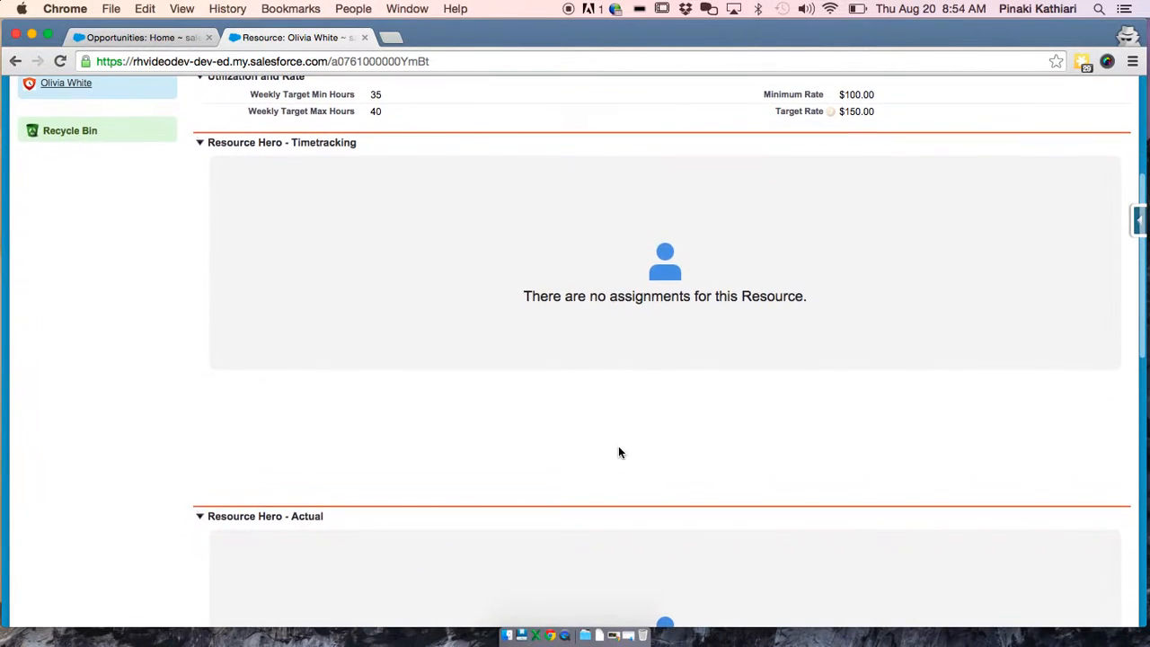
pyautogui.scroll(-20, 618, 452)
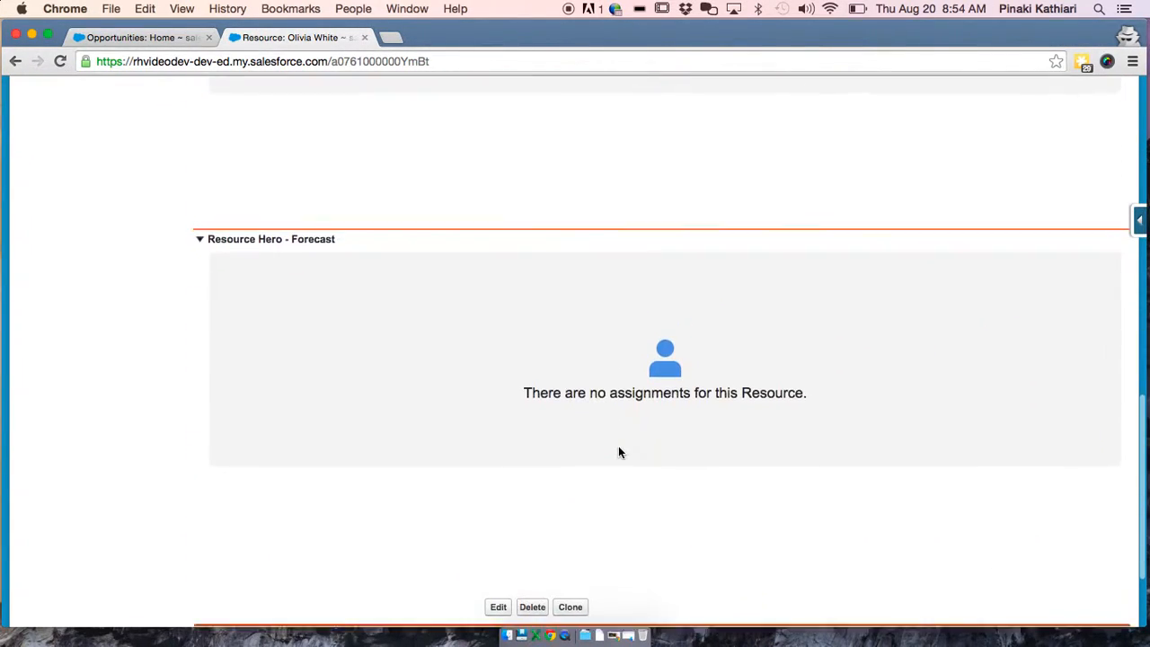
pyautogui.scroll(-5, 618, 452)
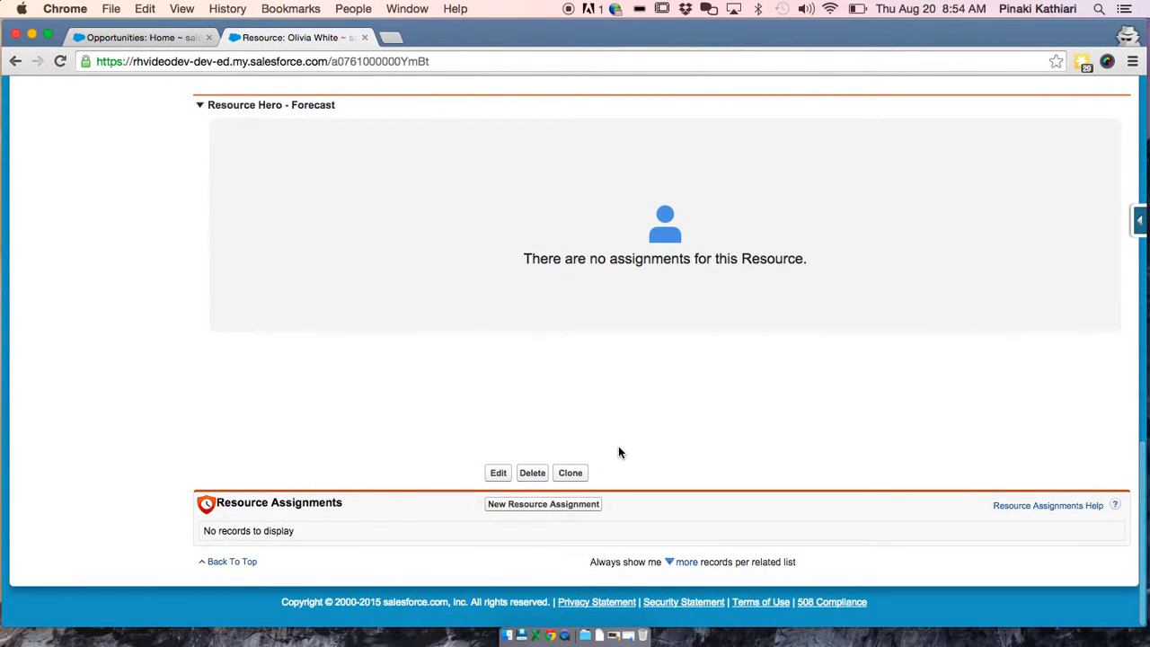
pyautogui.scroll(20, 619, 452)
pyautogui.scroll(20, 618, 452)
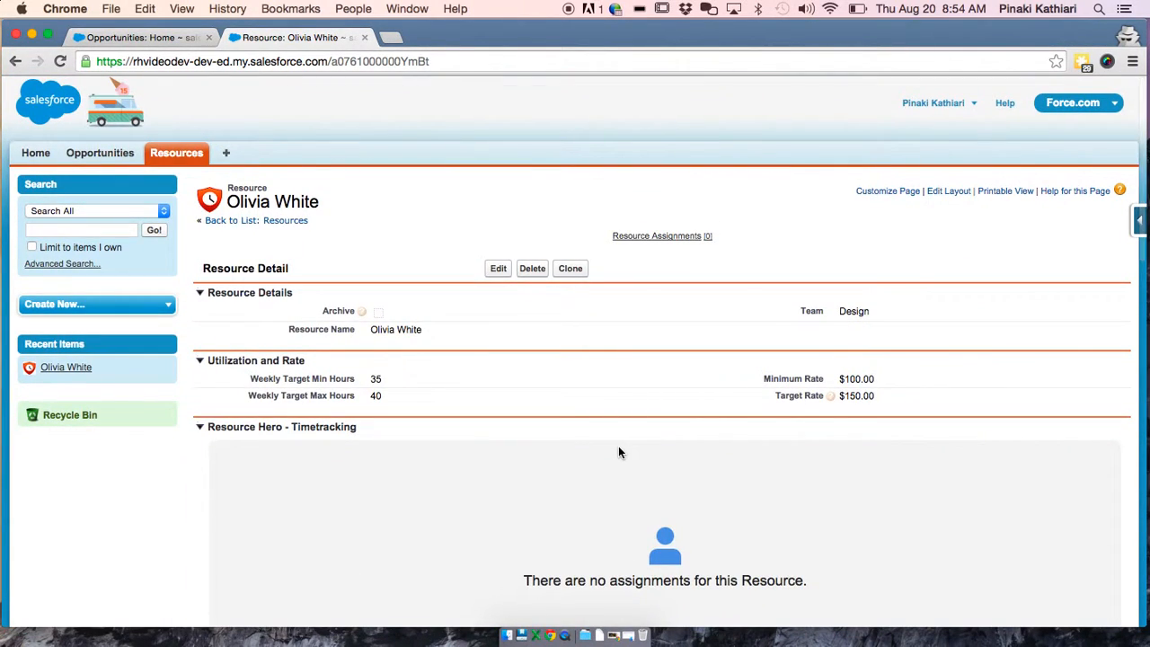
# Briefly open the Resource page layout editor, then go to Setup from the user menu
pyautogui.click(950, 193)
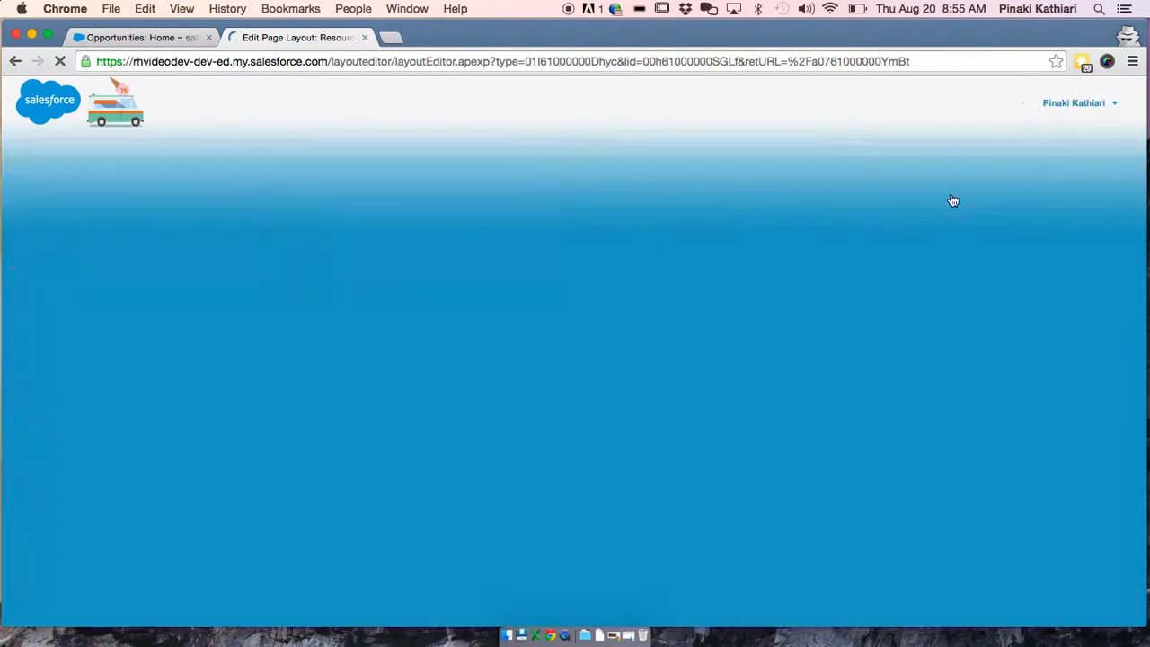
pyautogui.scroll(-5, 486, 263)
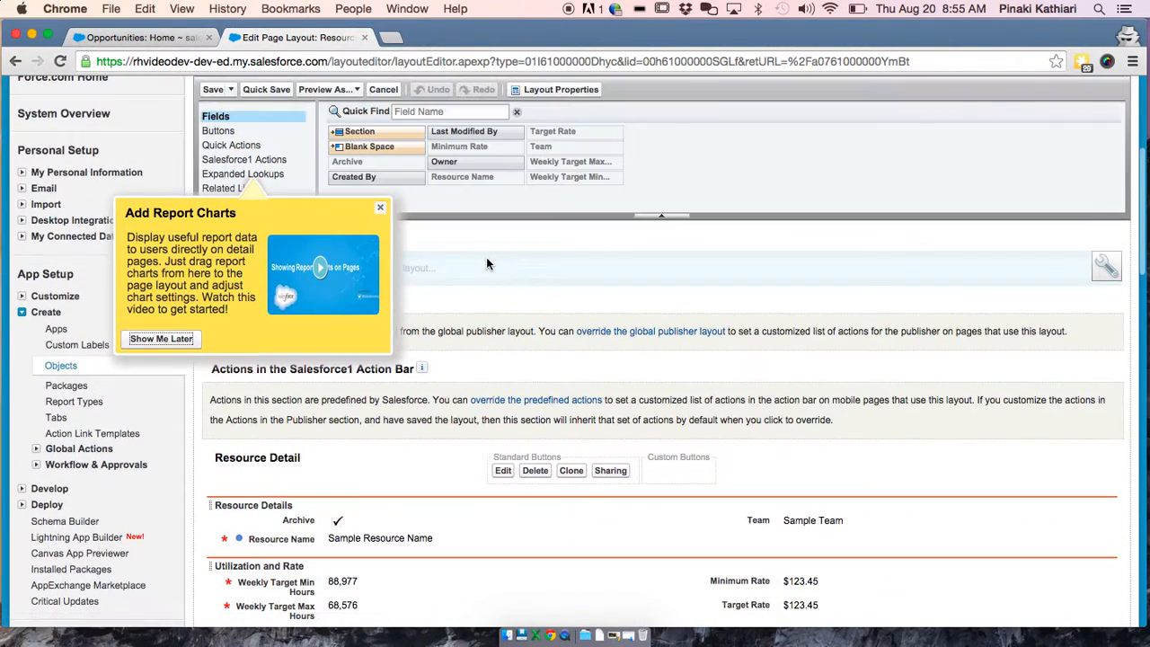
pyautogui.scroll(5, 486, 263)
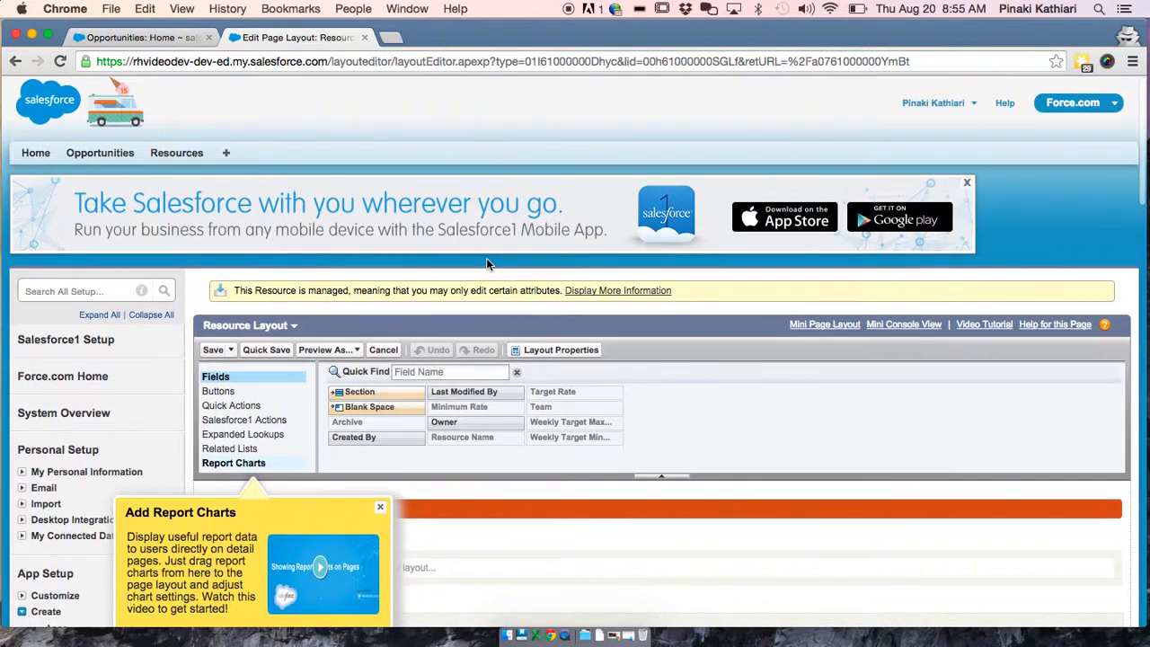
pyautogui.click(935, 102)
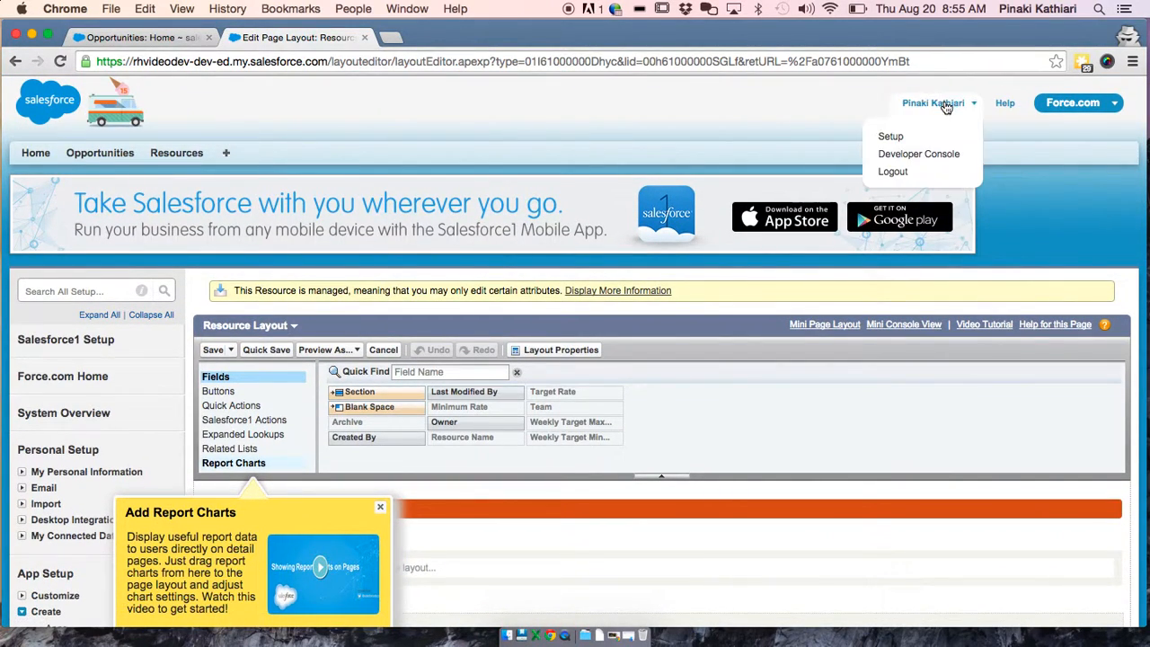
pyautogui.click(892, 136)
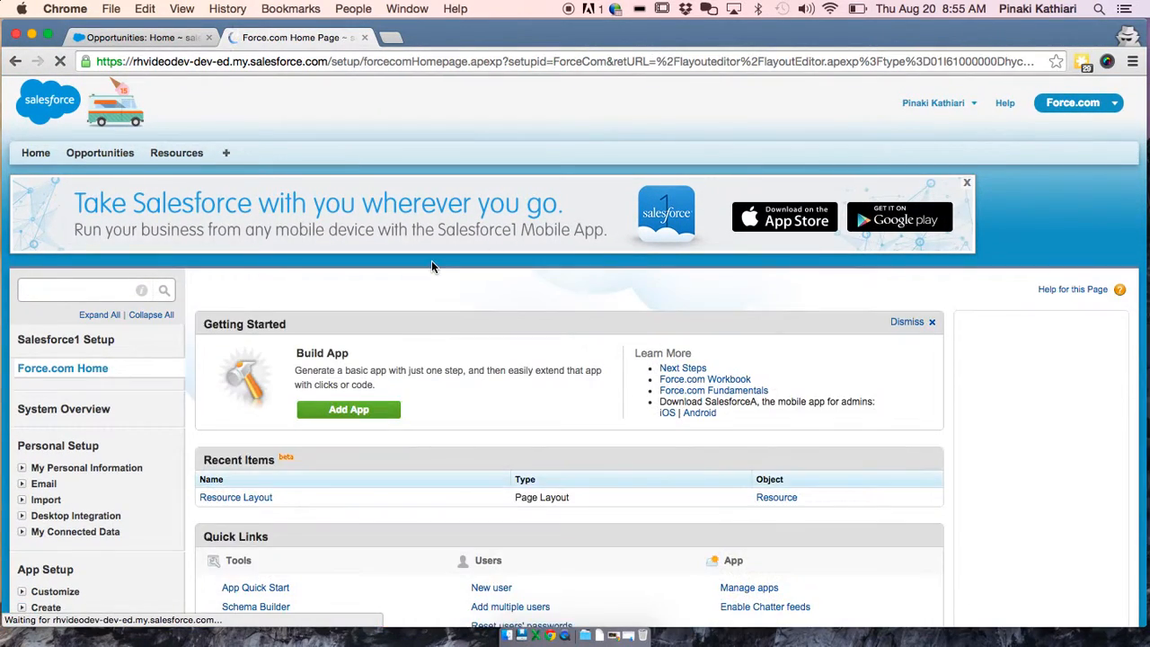
# Open the Resource custom object under Create > Objects and scroll to its Page Layouts
pyautogui.scroll(-5, 142, 368)
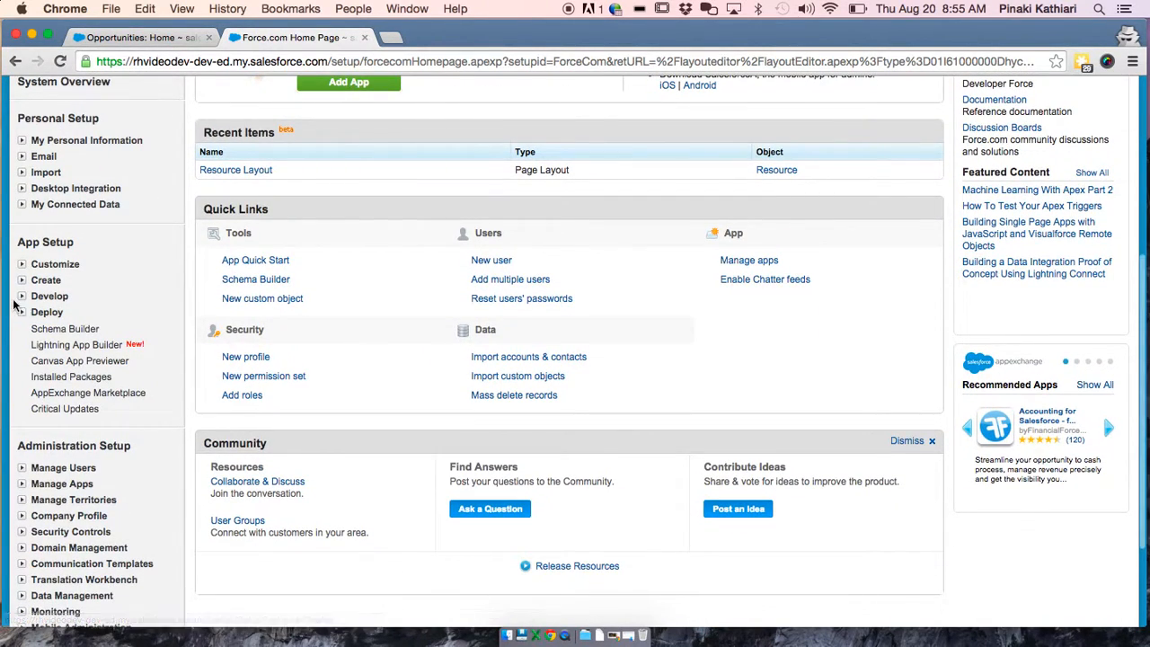
pyautogui.click(22, 282)
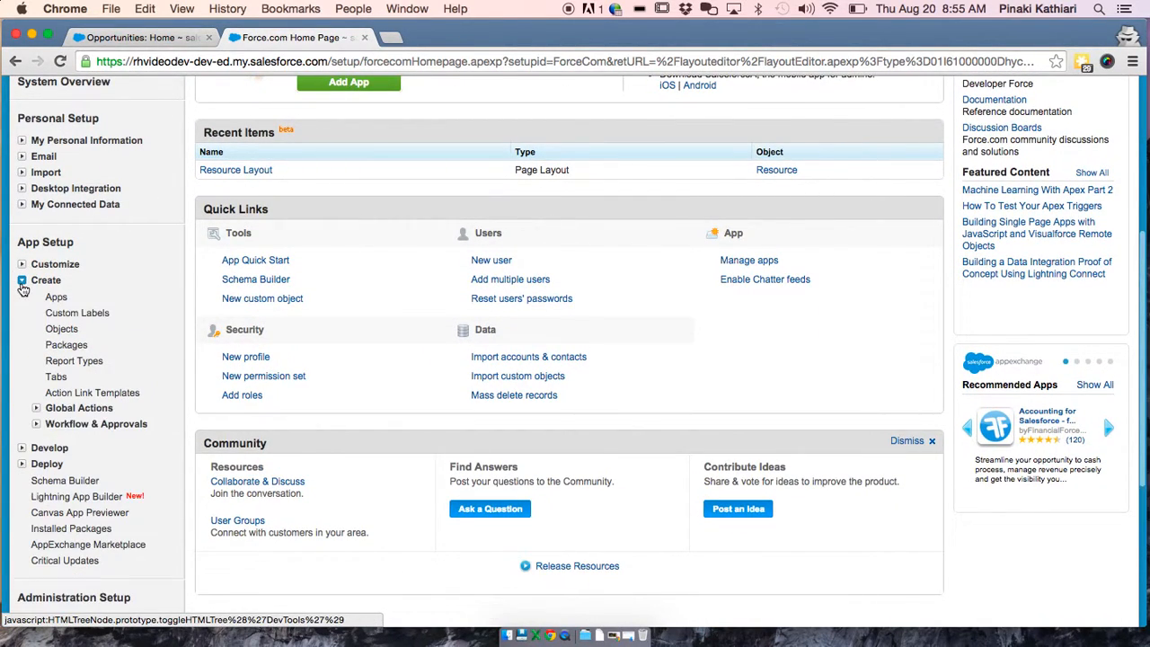
pyautogui.click(55, 329)
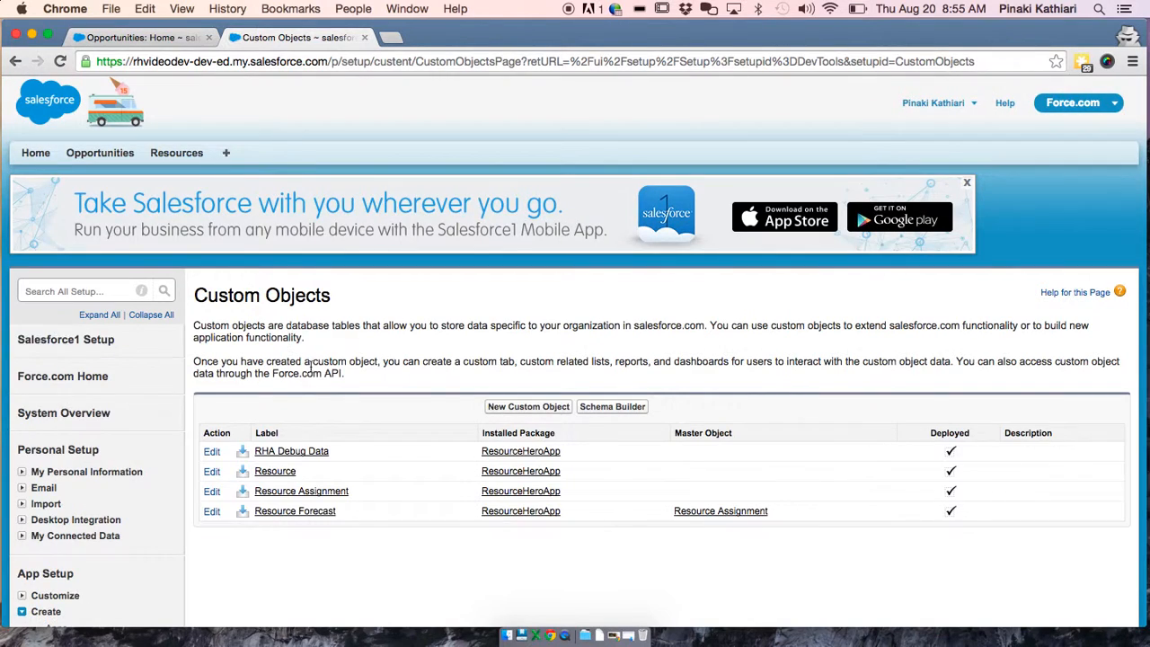
pyautogui.scroll(-2, 328, 388)
pyautogui.click(274, 385)
pyautogui.scroll(-10, 274, 391)
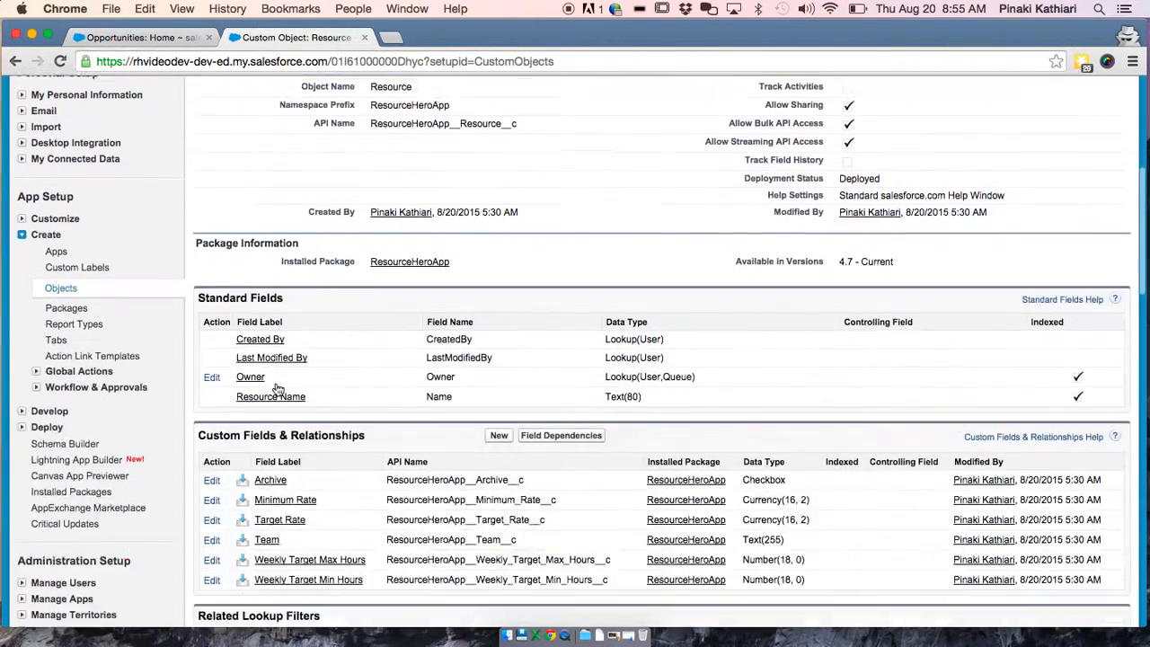
pyautogui.scroll(-5, 278, 388)
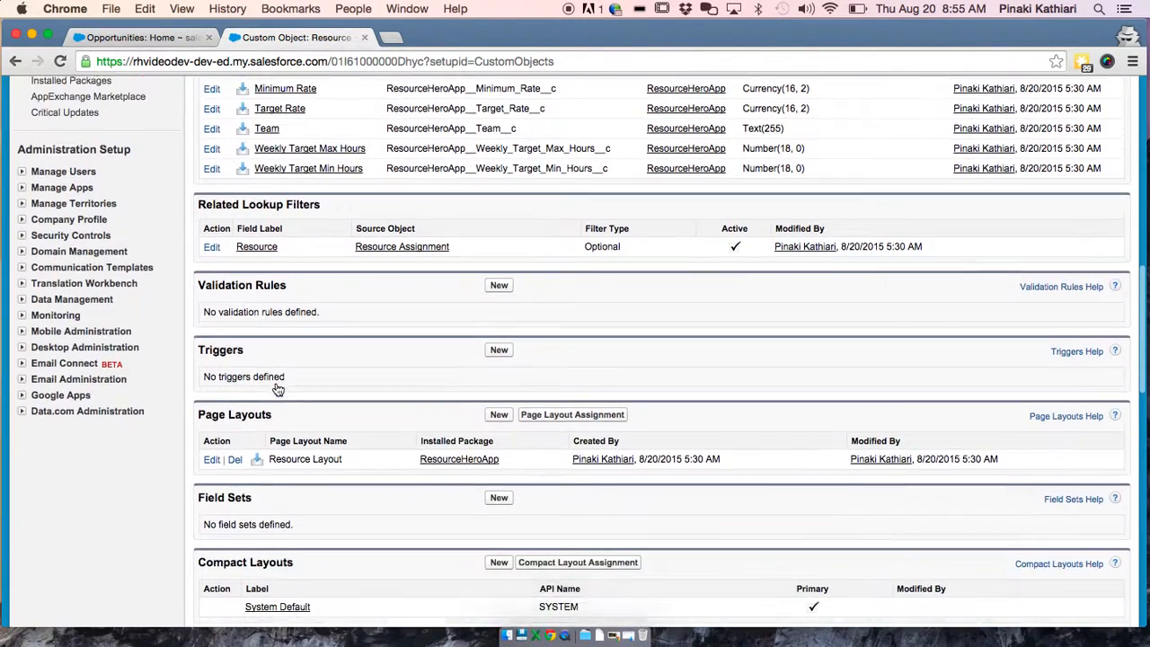
# Open Resource Layout in the layout editor and dismiss the report charts tip
pyautogui.click(212, 445)
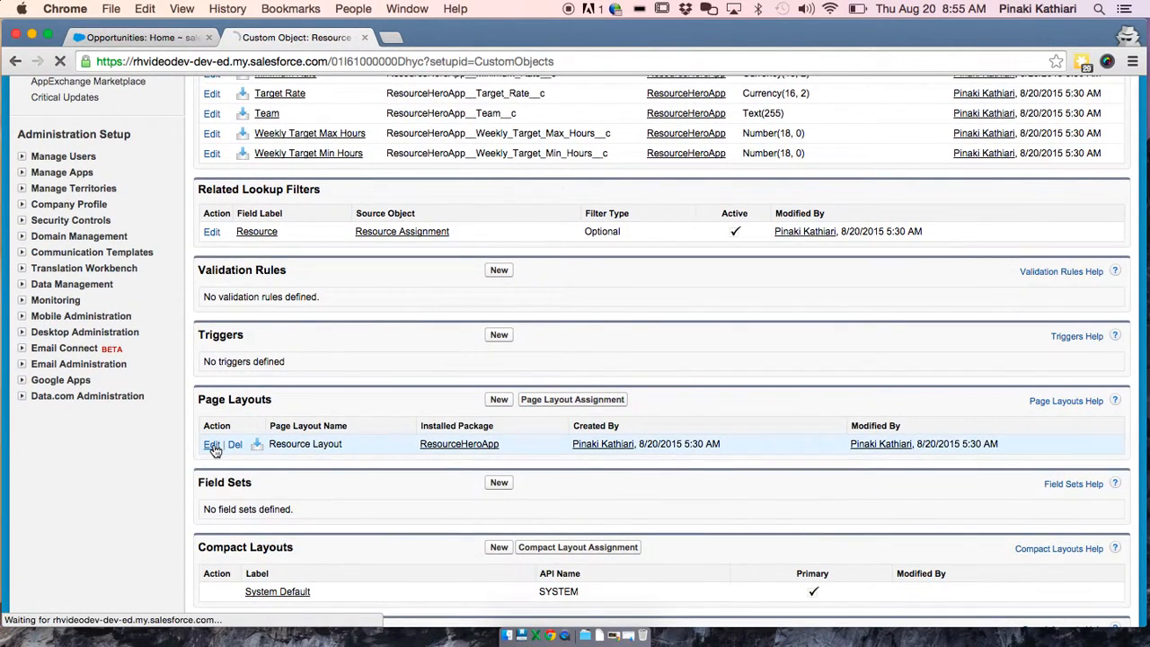
pyautogui.scroll(-3, 442, 494)
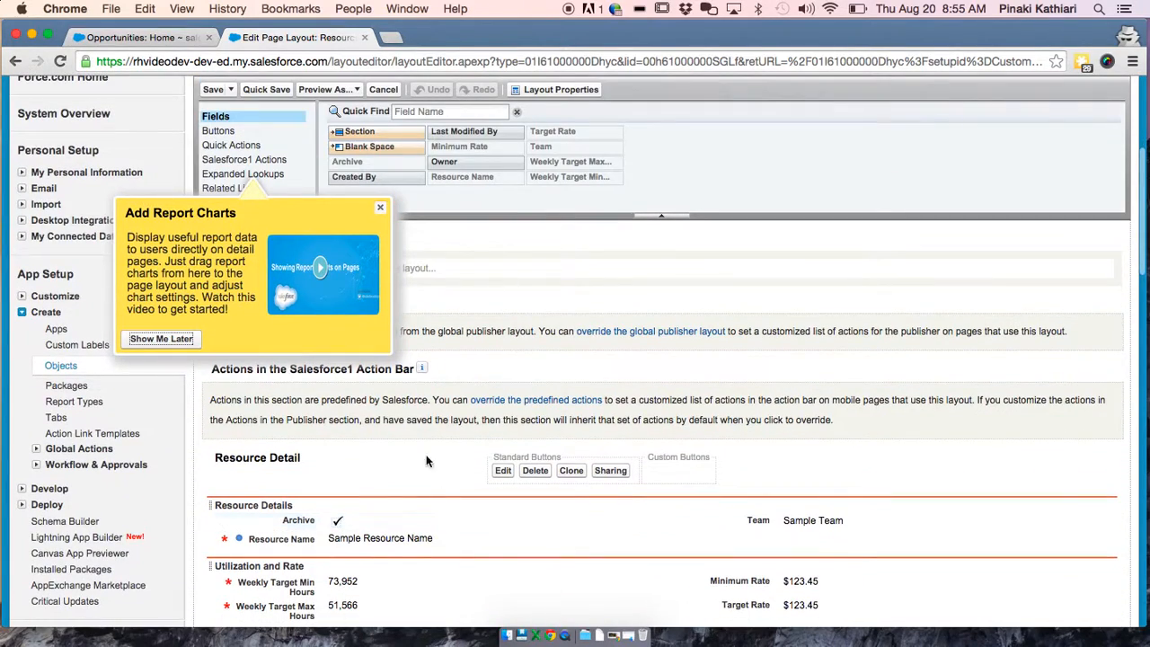
pyautogui.click(380, 209)
pyautogui.scroll(3, 398, 305)
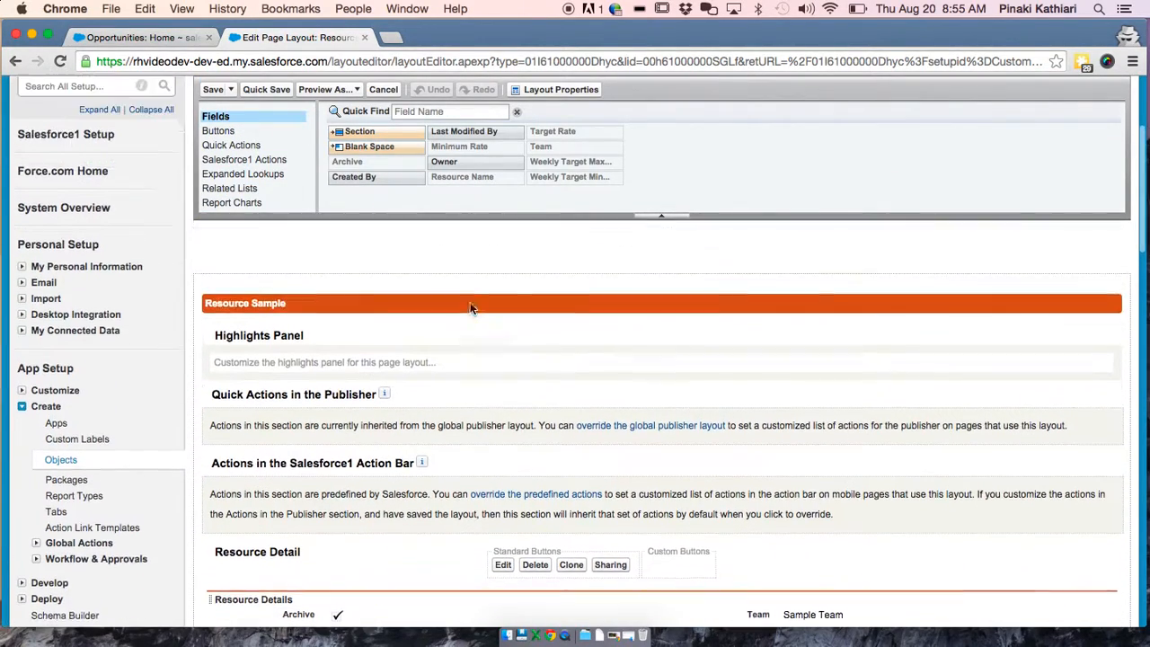
pyautogui.scroll(-10, 470, 302)
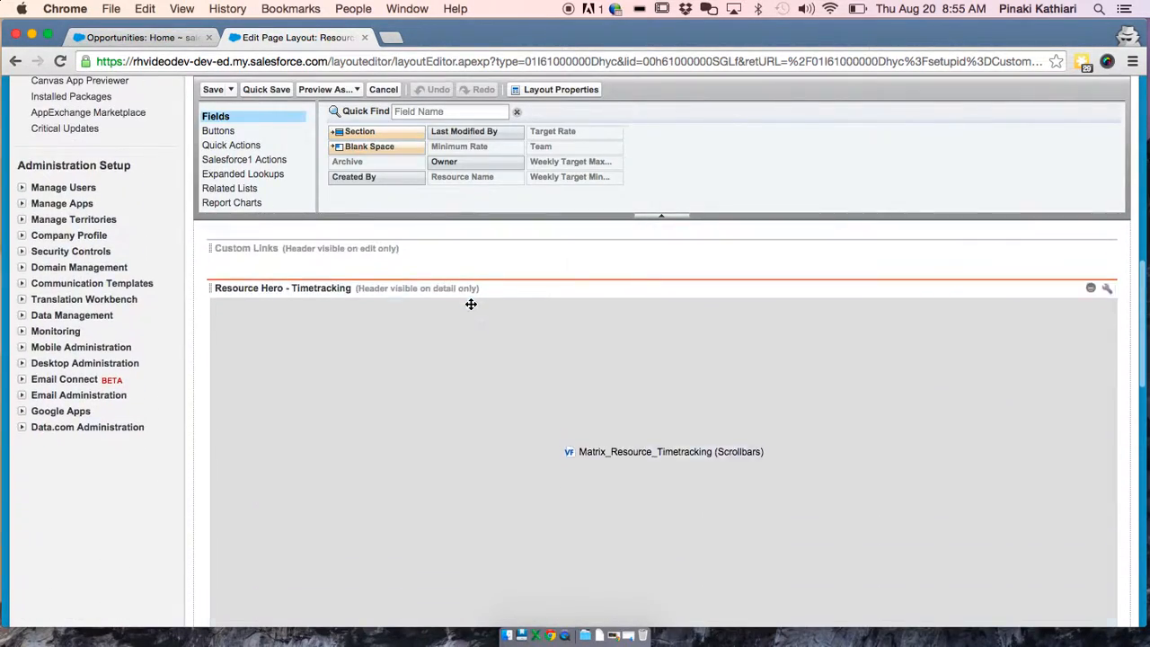
pyautogui.scroll(-5, 470, 304)
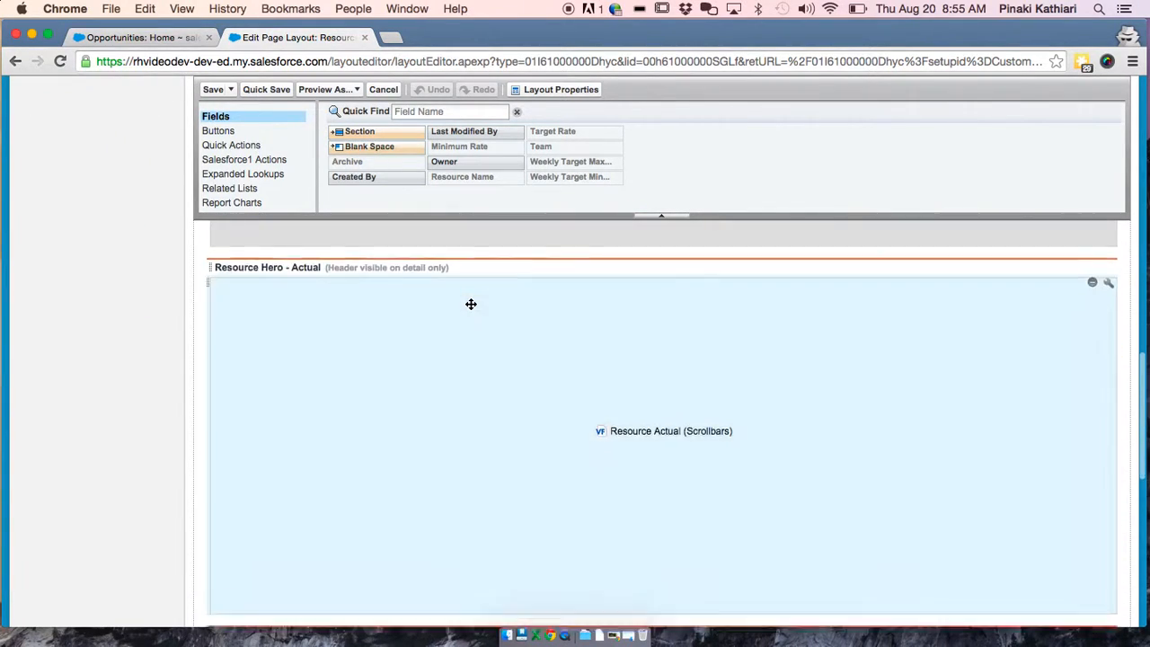
pyautogui.scroll(5, 485, 303)
pyautogui.scroll(-5, 484, 304)
pyautogui.scroll(1, 484, 304)
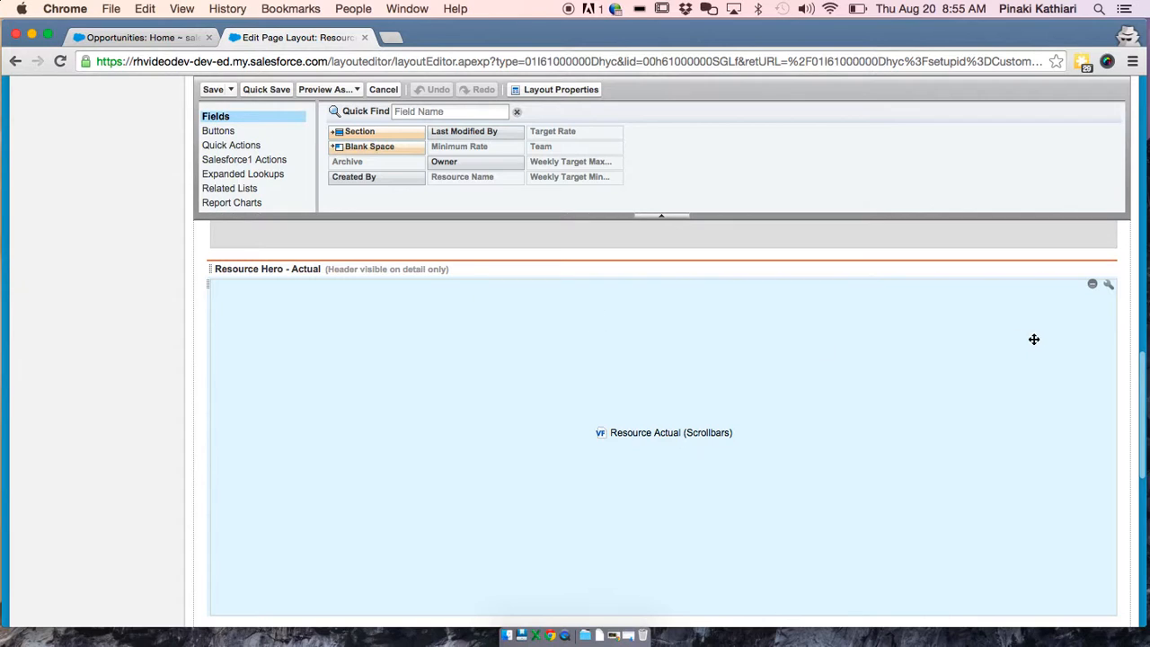
# Remove the Resource Hero - Actual section from the layout and save it
pyautogui.click(1092, 284)
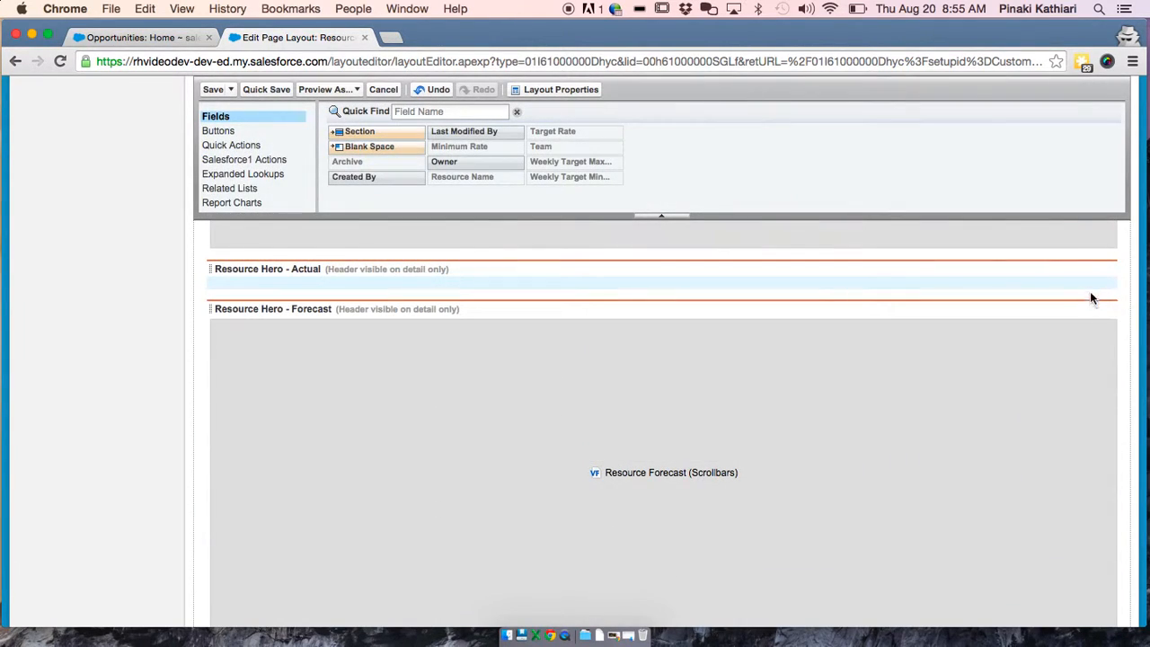
pyautogui.moveTo(1108, 269)
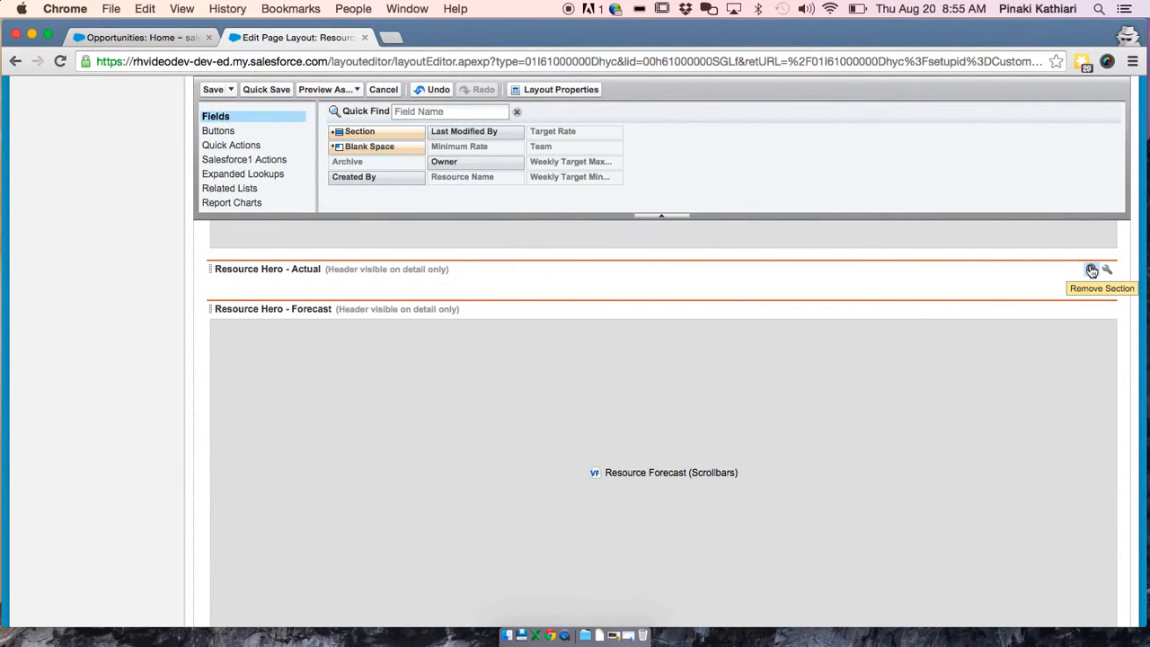
pyautogui.click(1092, 271)
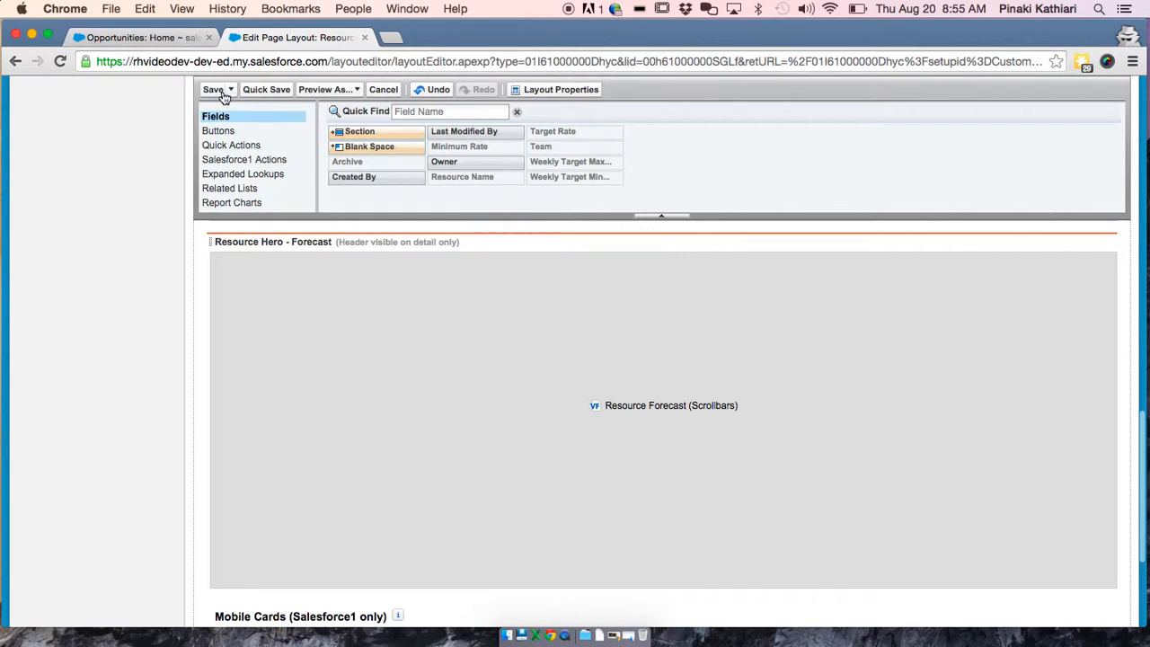
pyautogui.click(216, 90)
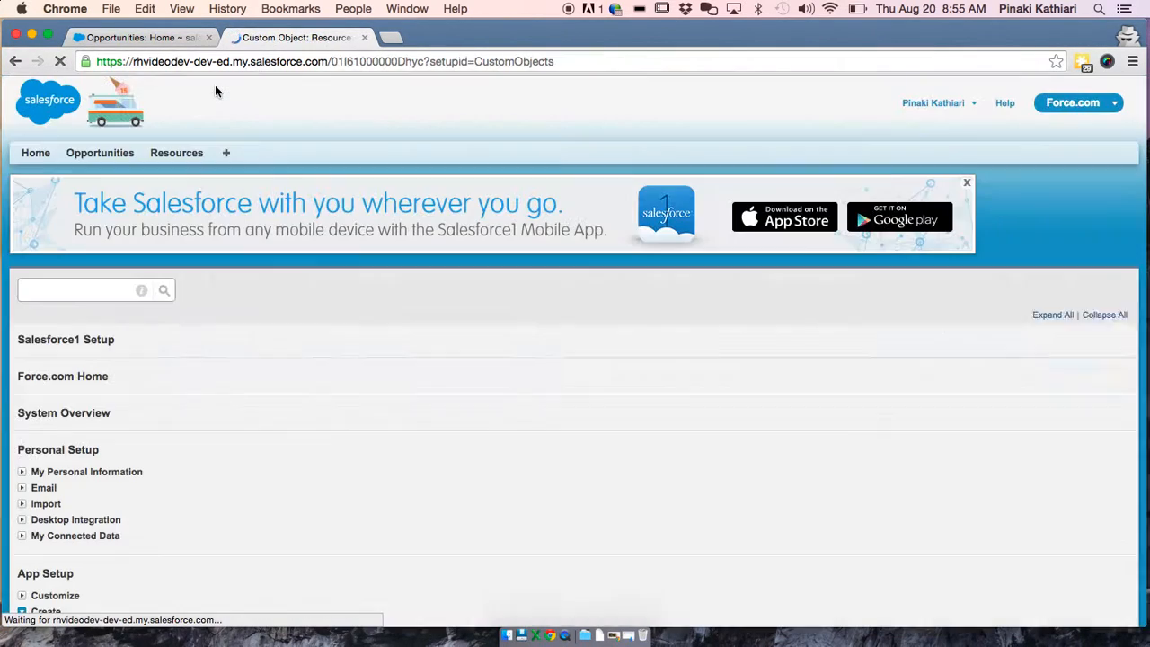
# Open the sample resource from the Resources tab and confirm only Timetracking and Forecast sections remain
pyautogui.scroll(-1, 259, 419)
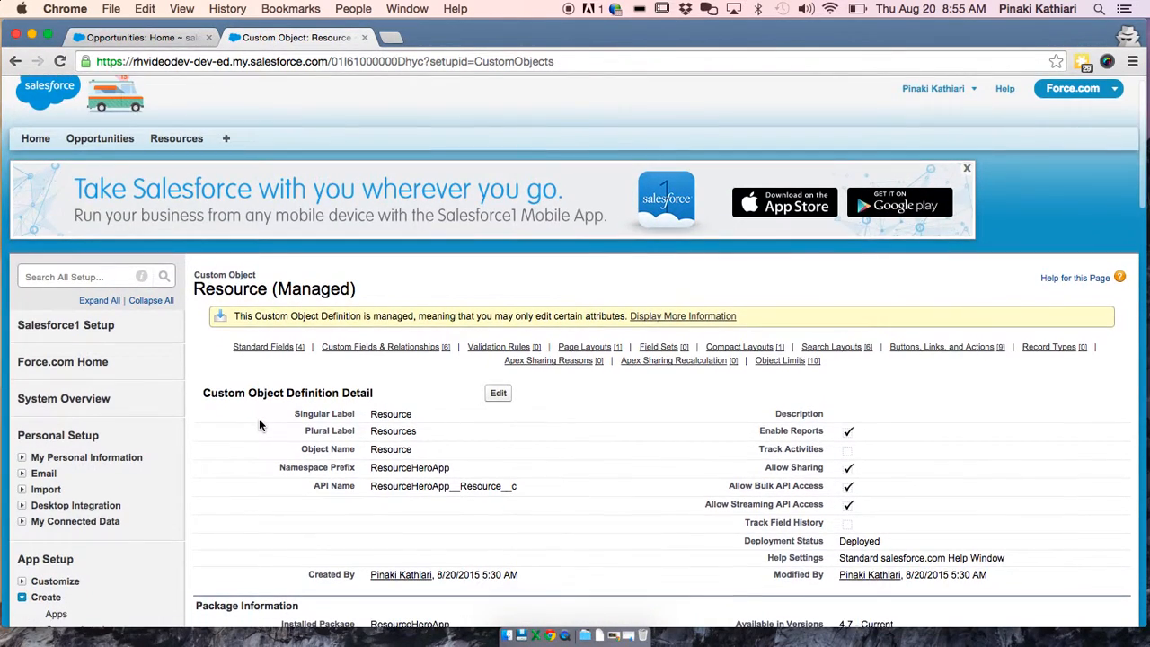
pyautogui.scroll(1, 260, 420)
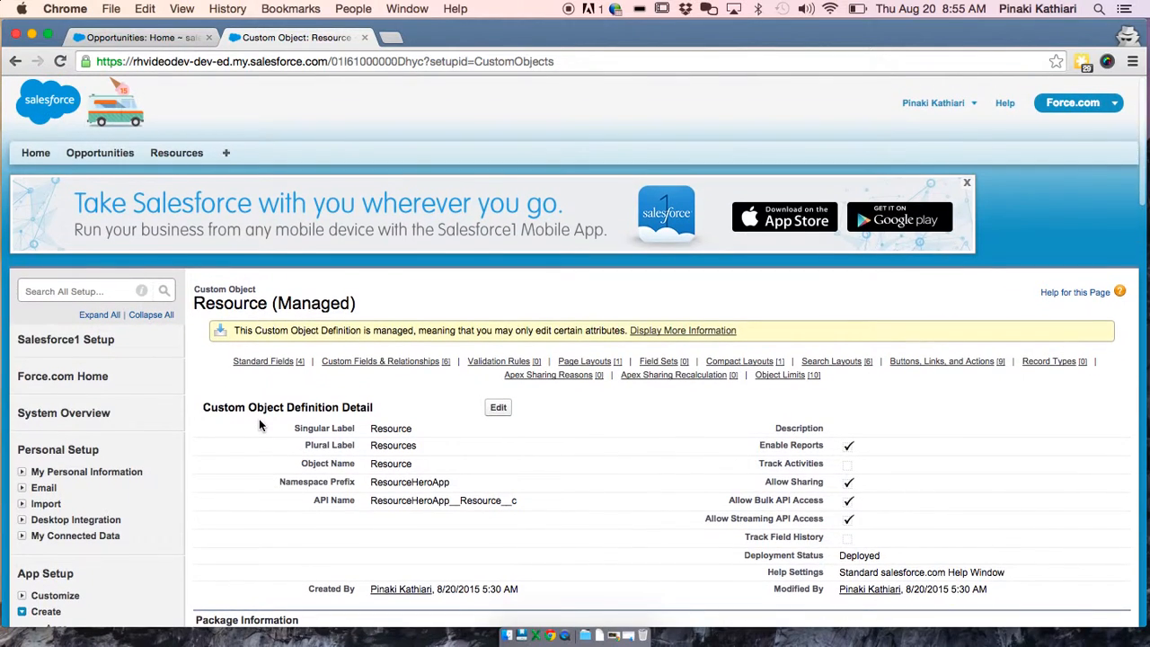
pyautogui.click(175, 155)
pyautogui.click(230, 323)
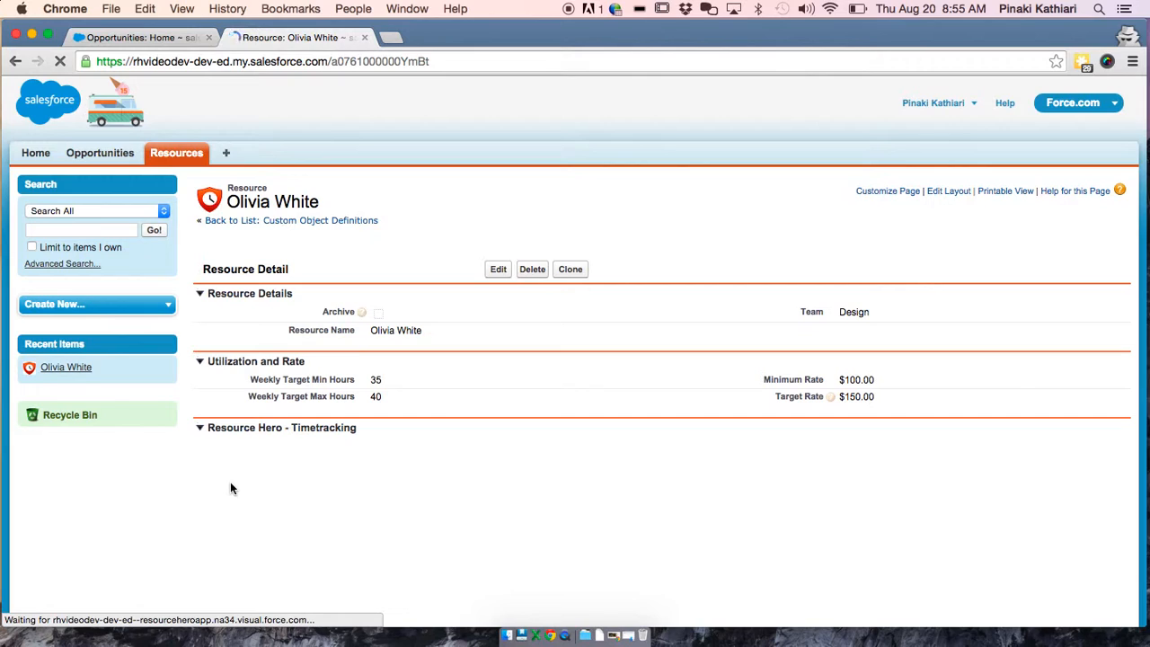
pyautogui.scroll(-10, 230, 485)
pyautogui.scroll(5, 230, 488)
pyautogui.scroll(-5, 230, 486)
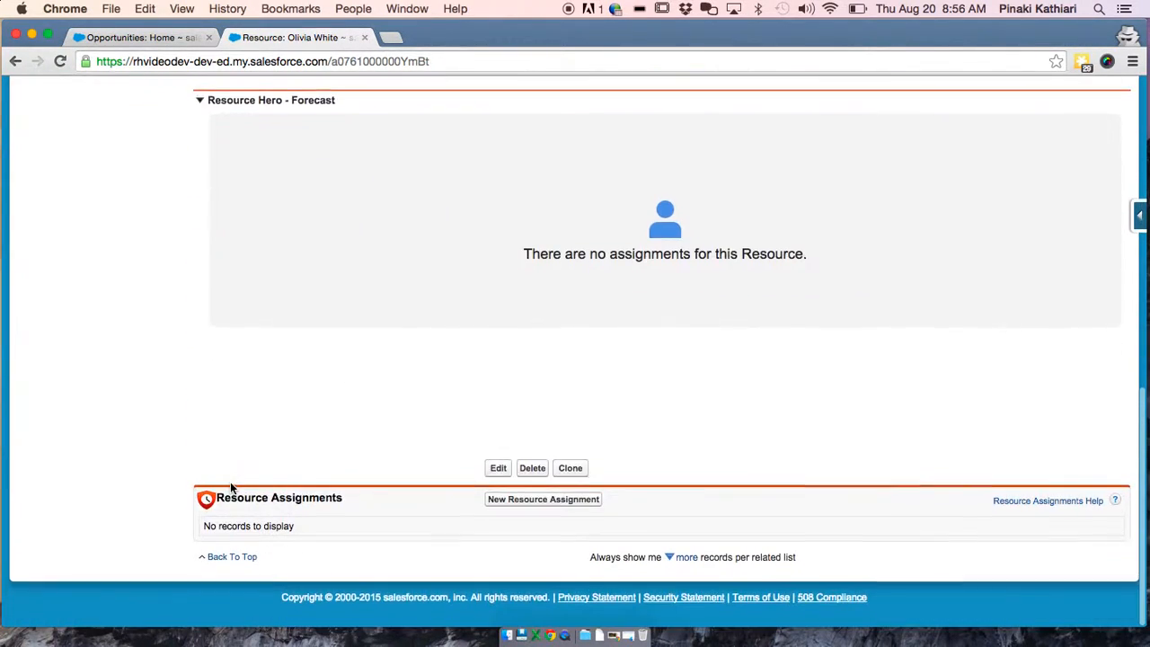
pyautogui.scroll(10, 231, 487)
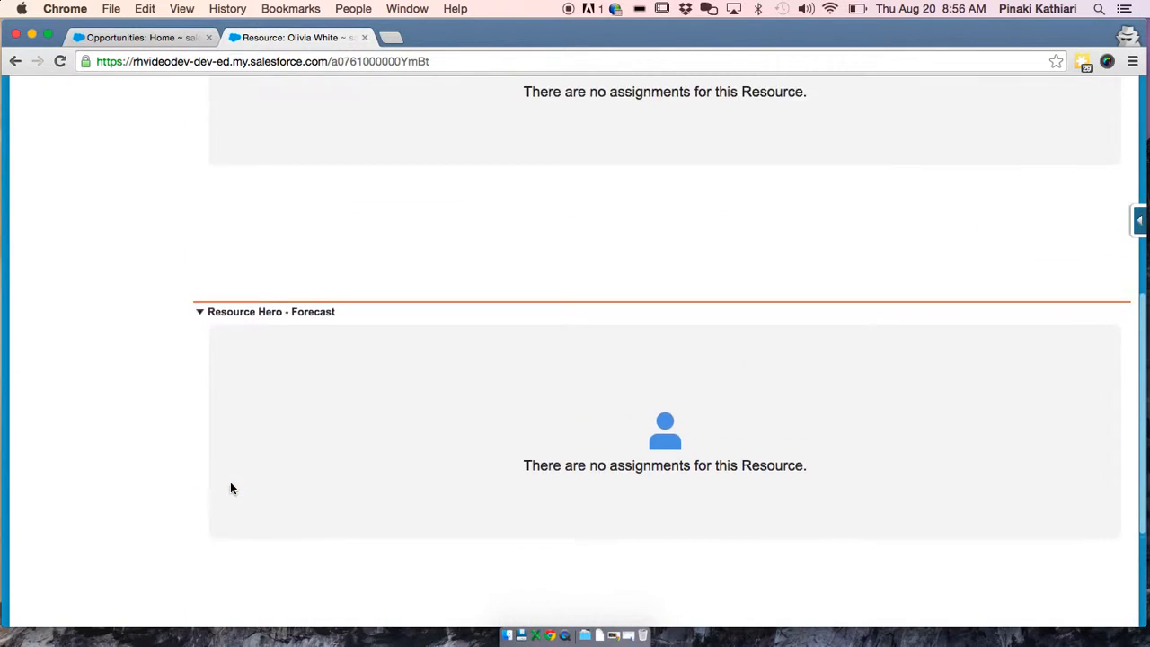
pyautogui.scroll(1, 230, 488)
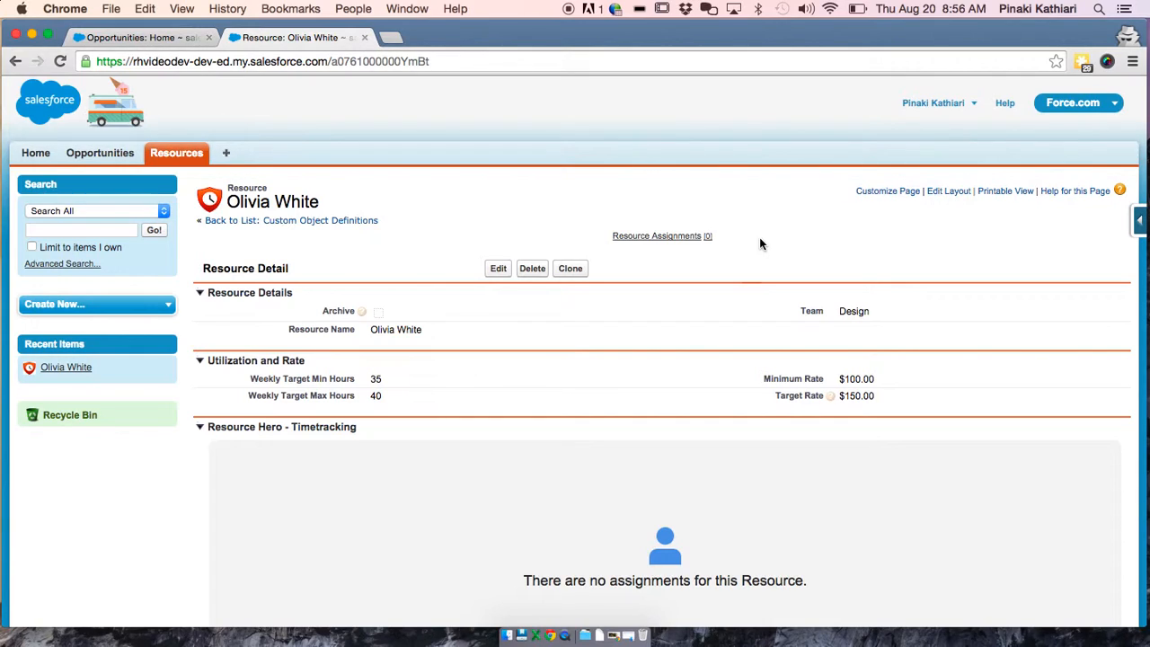
# Go to Setup and open the custom objects list under Create
pyautogui.click(935, 103)
pyautogui.click(889, 136)
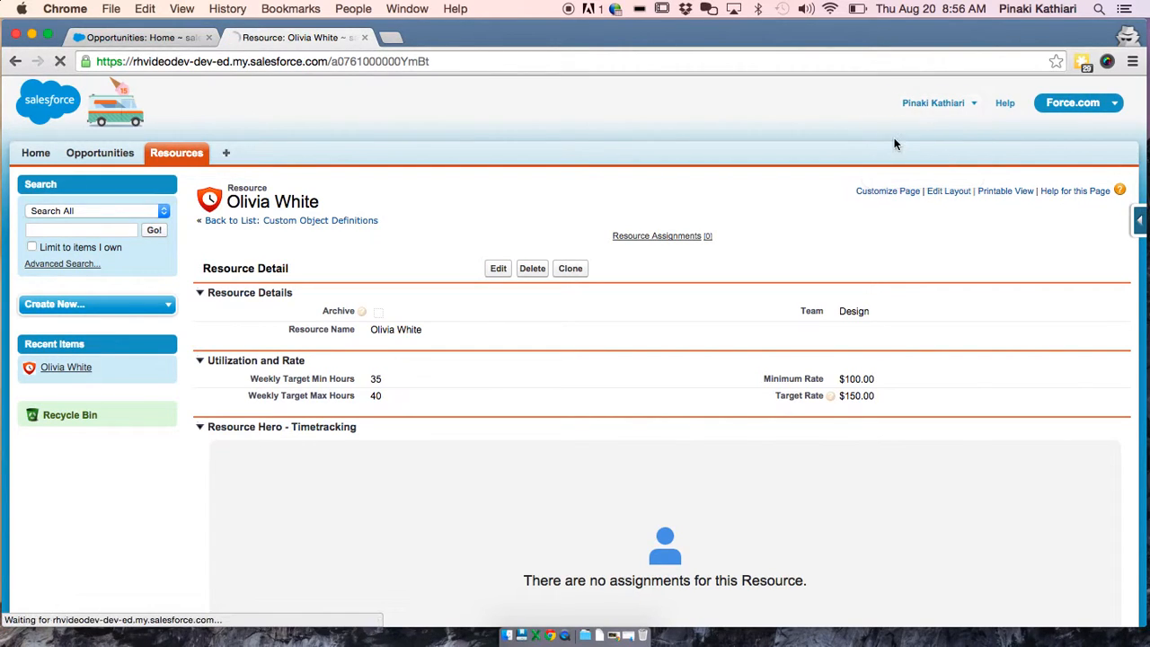
pyautogui.scroll(-5, 361, 371)
pyautogui.scroll(-3, 362, 371)
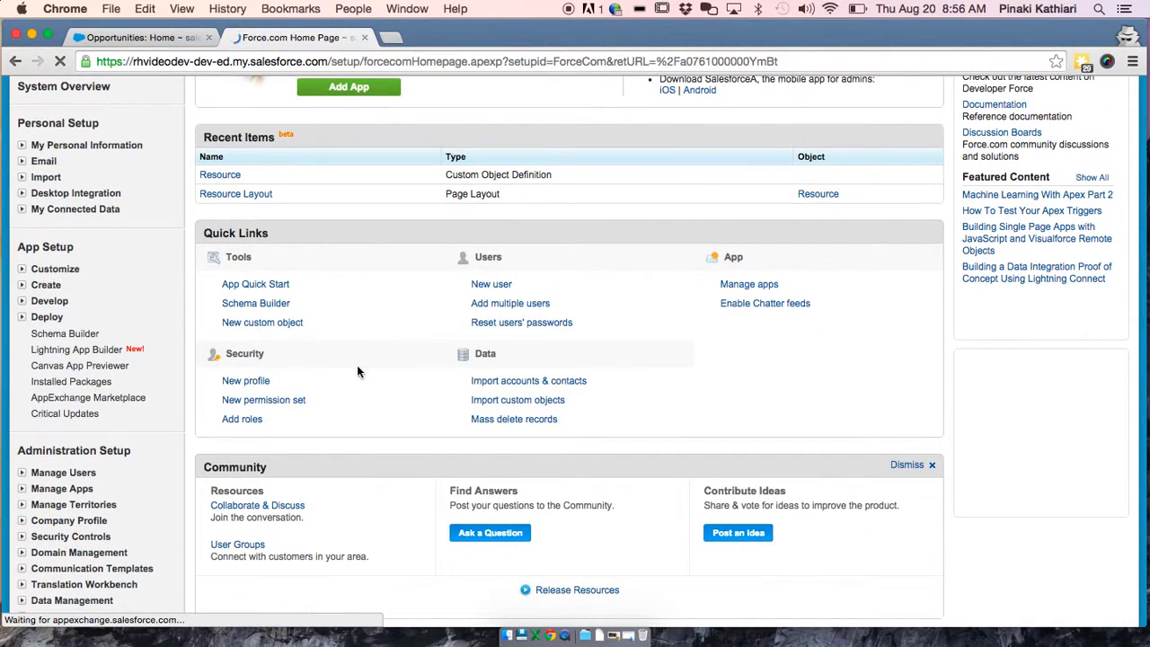
pyautogui.click(21, 285)
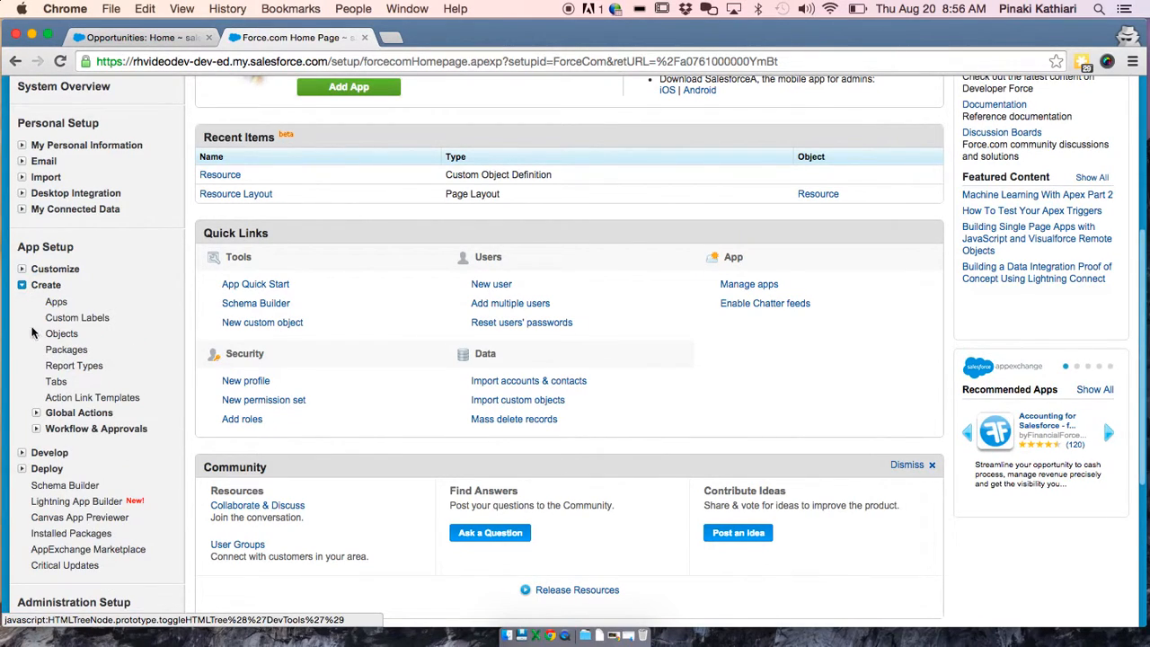
pyautogui.click(58, 333)
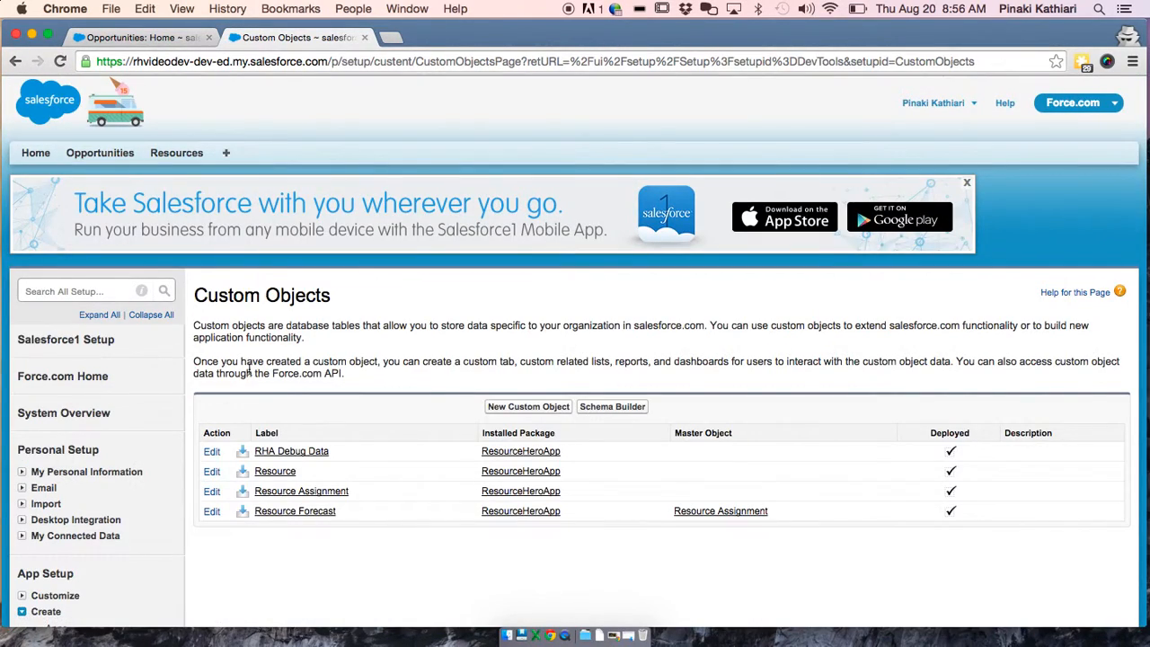
# Open the Resource Assignment object and scroll its custom fields down to Role
pyautogui.scroll(-2, 277, 397)
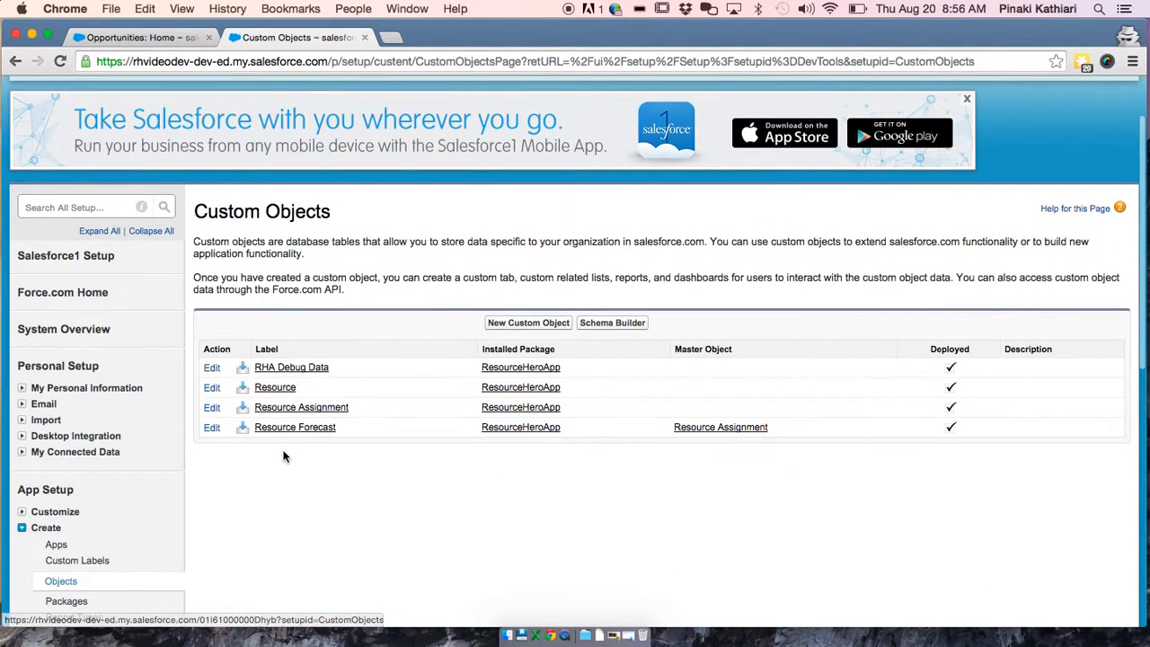
pyautogui.click(299, 409)
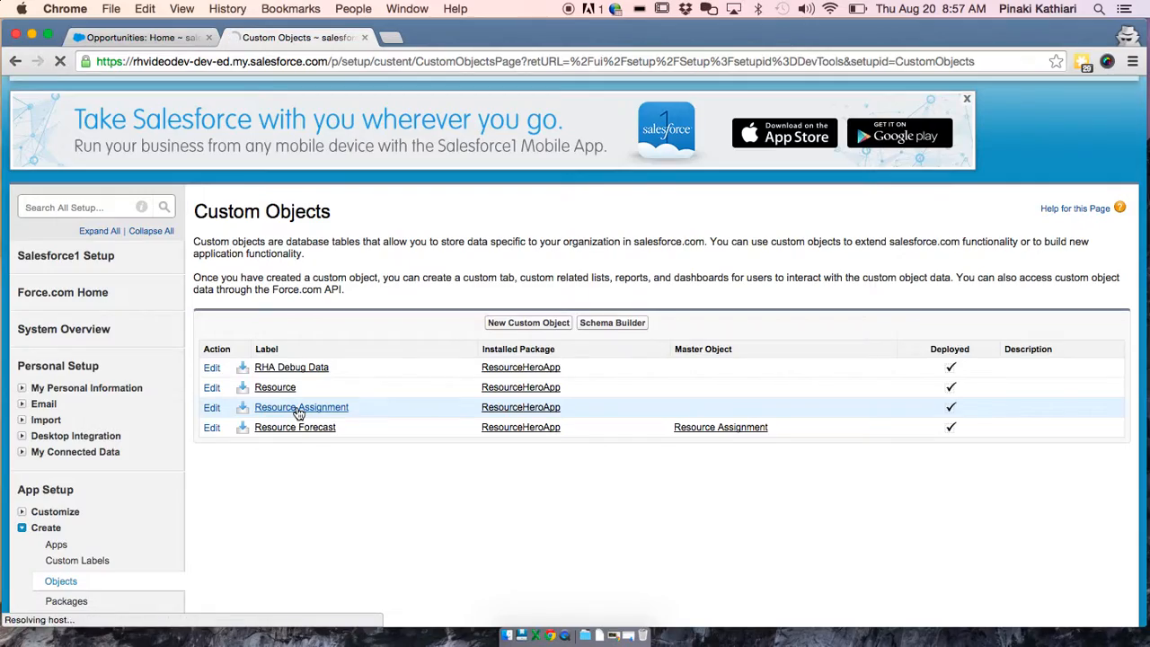
pyautogui.scroll(-6, 299, 413)
pyautogui.scroll(-8, 299, 414)
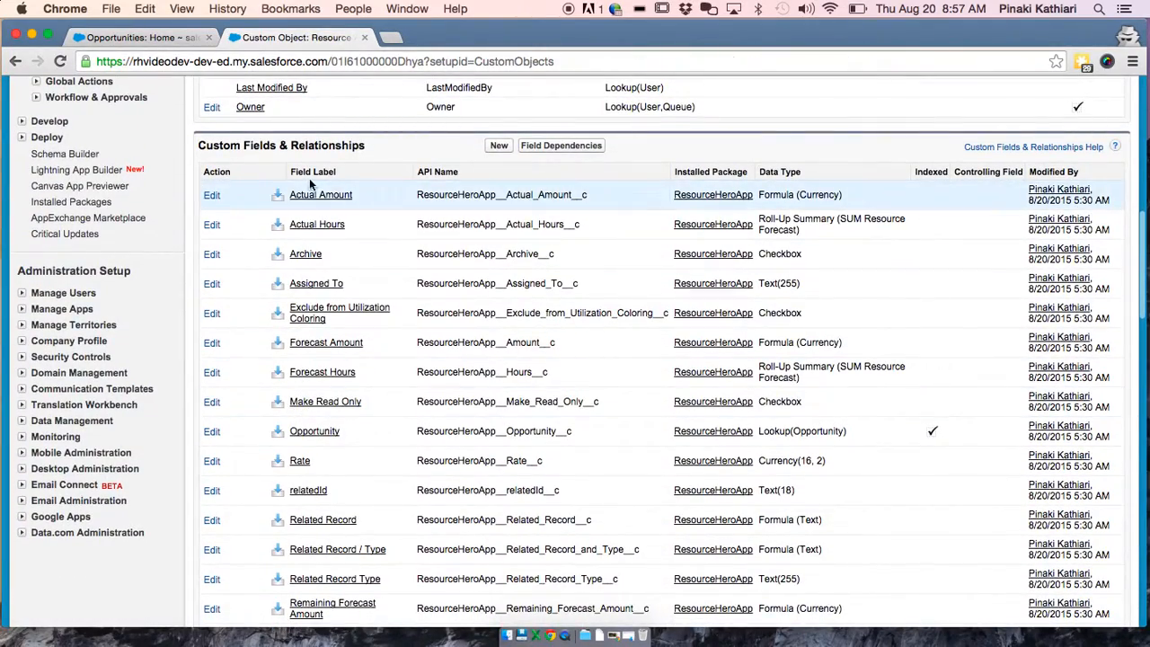
pyautogui.scroll(-1, 396, 394)
pyautogui.scroll(-4, 396, 394)
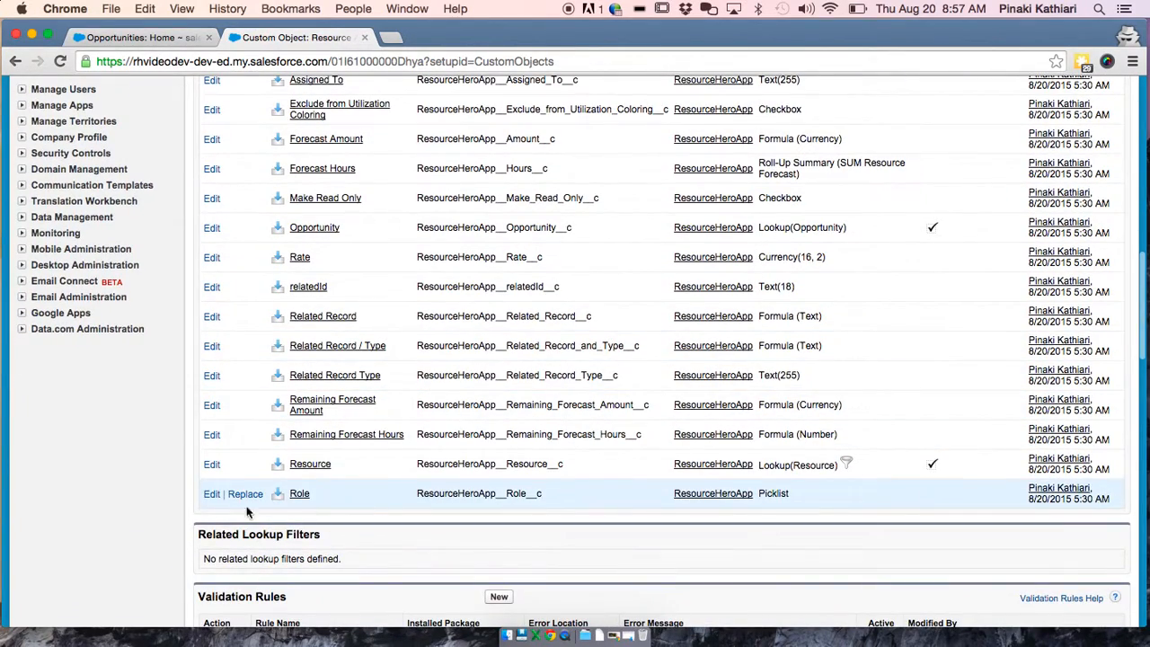
# Add 'Contractor' as a new value in the Role field's picklist and save
pyautogui.click(298, 495)
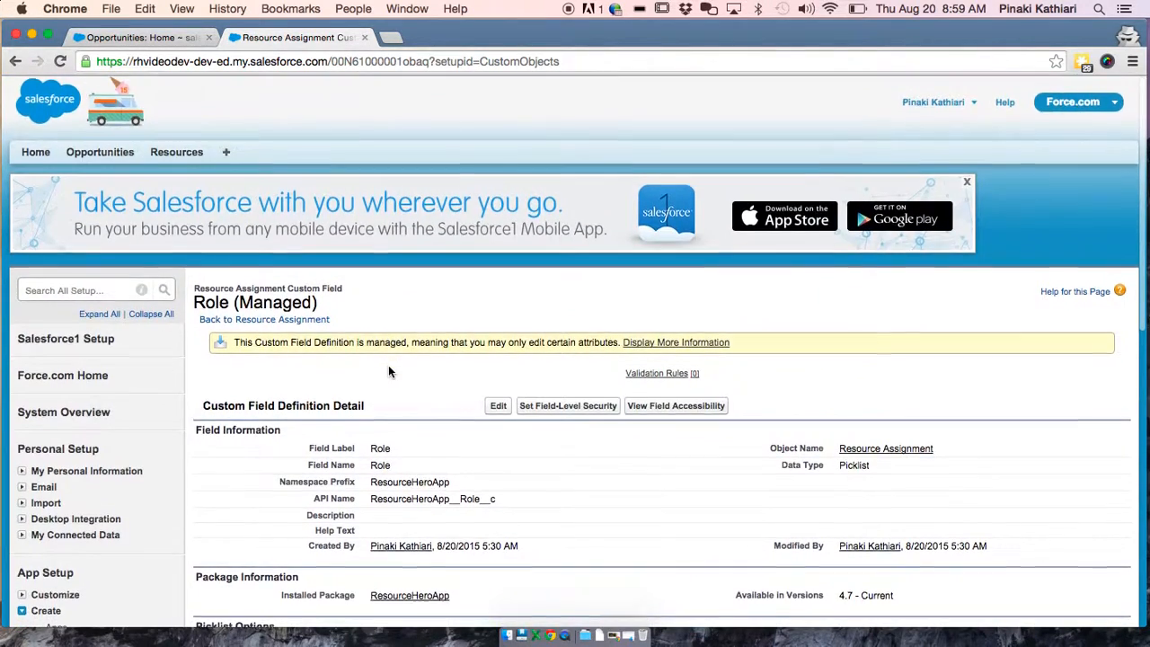
pyautogui.scroll(-10, 388, 371)
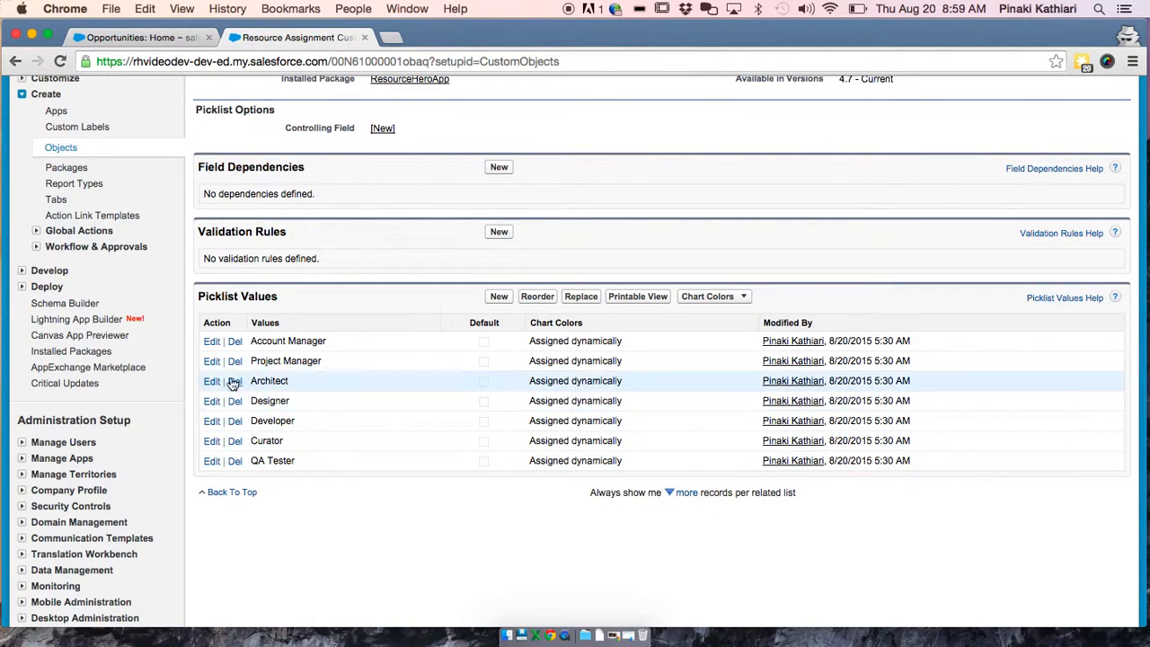
pyautogui.click(500, 299)
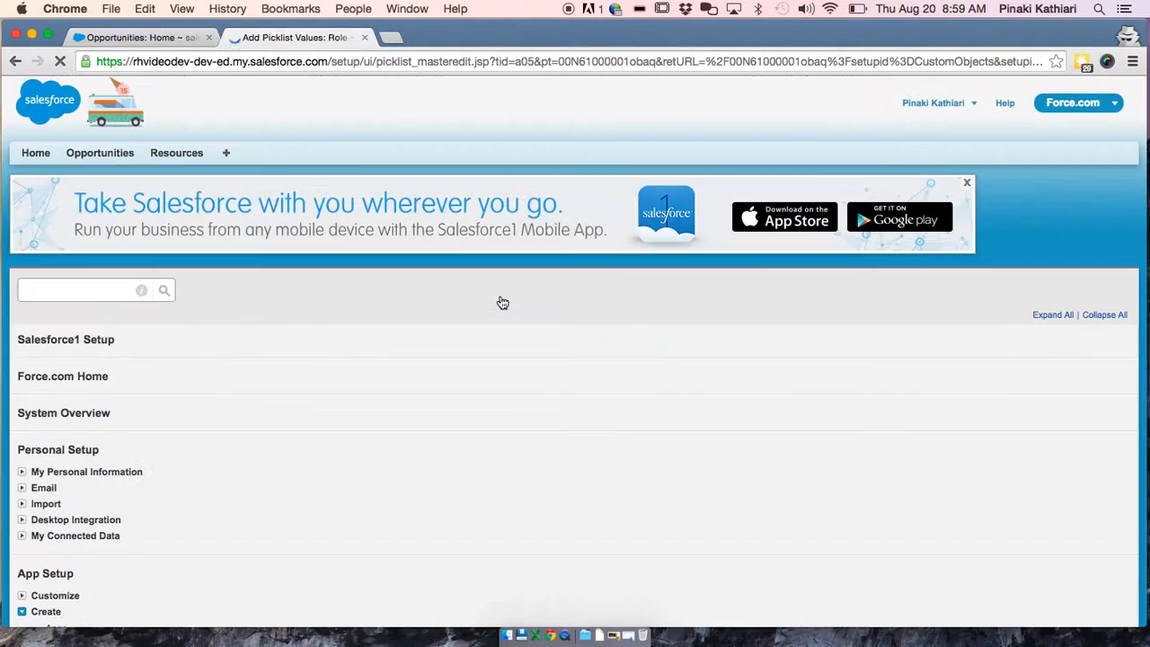
pyautogui.click(377, 442)
pyautogui.write('Contractor')
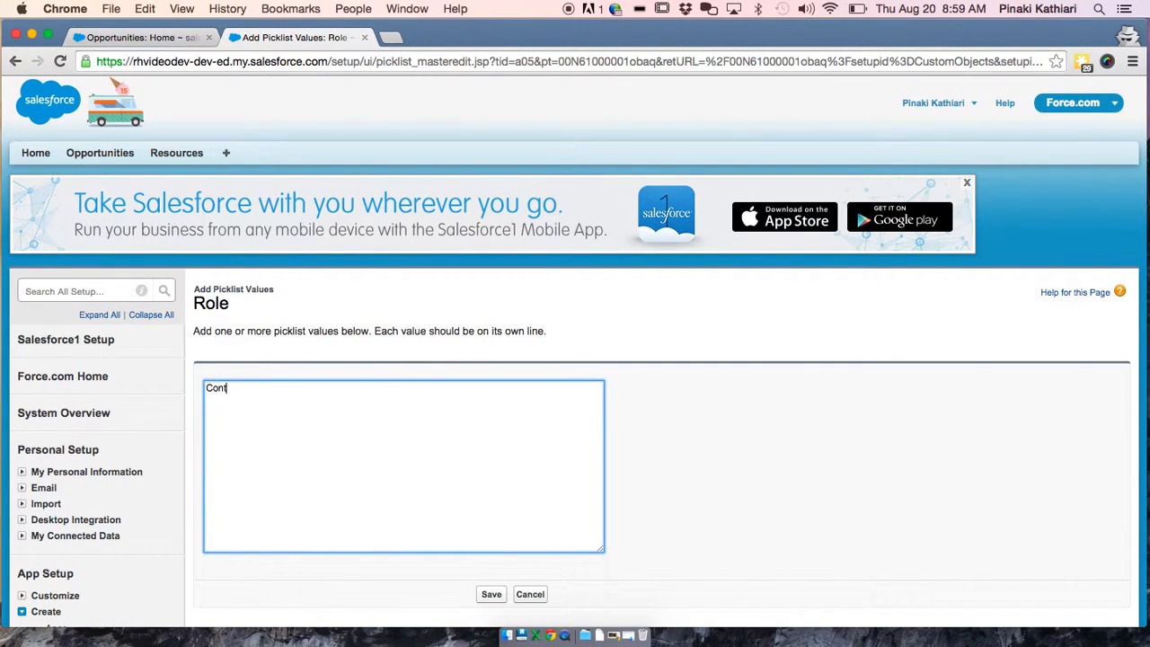
pyautogui.click(492, 595)
pyautogui.scroll(-8, 495, 593)
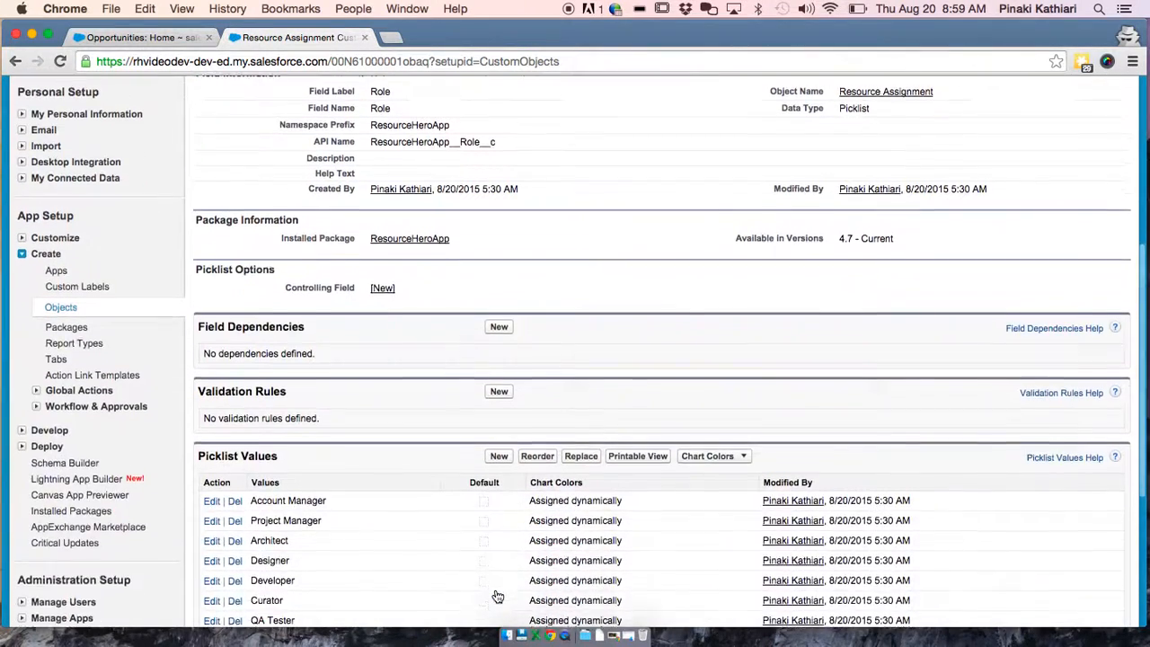